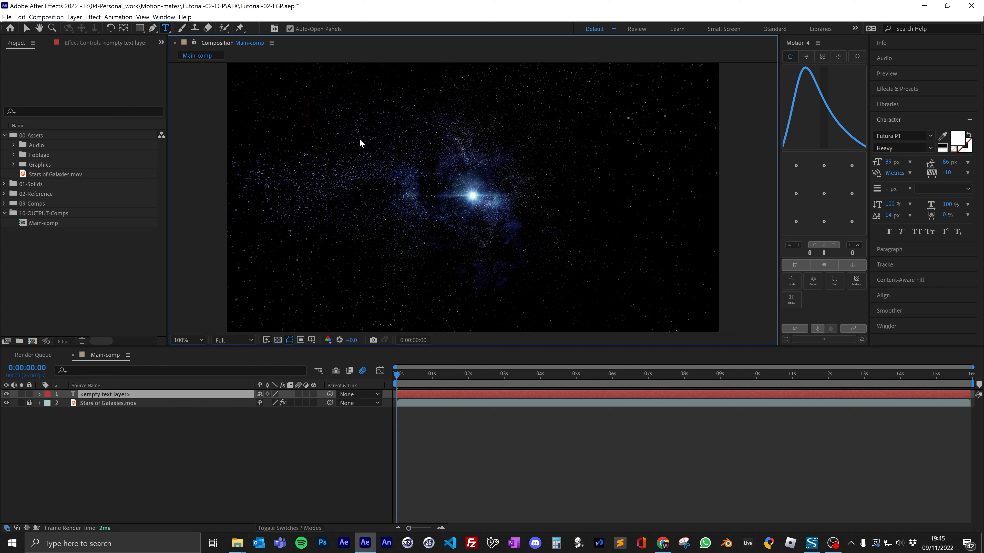
Step: Enter the two-line text "THIS IS SOME BASIC TEXT" and reposition the text block slightly down and to the left
text(THIS IS SOME)
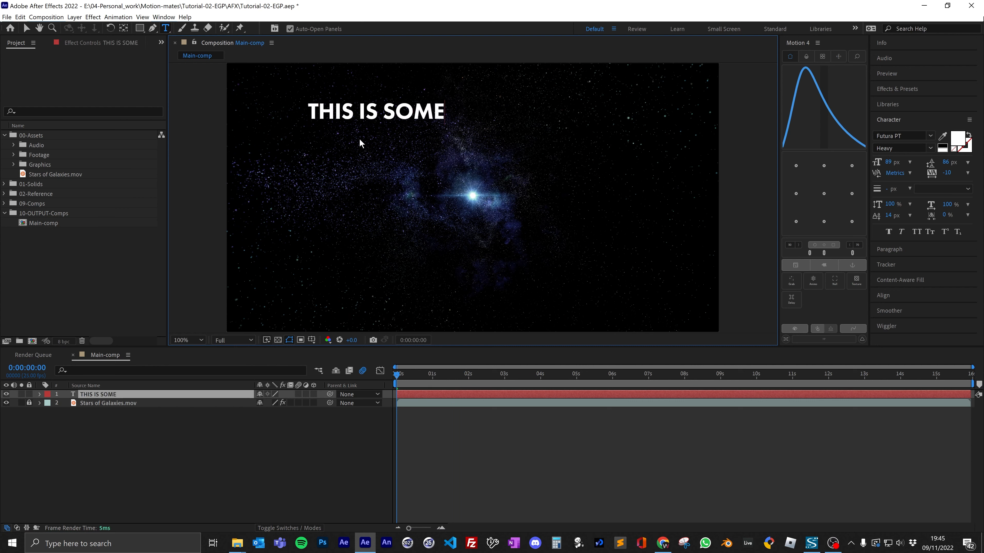
key(Return)
text(BASIC TEXT)
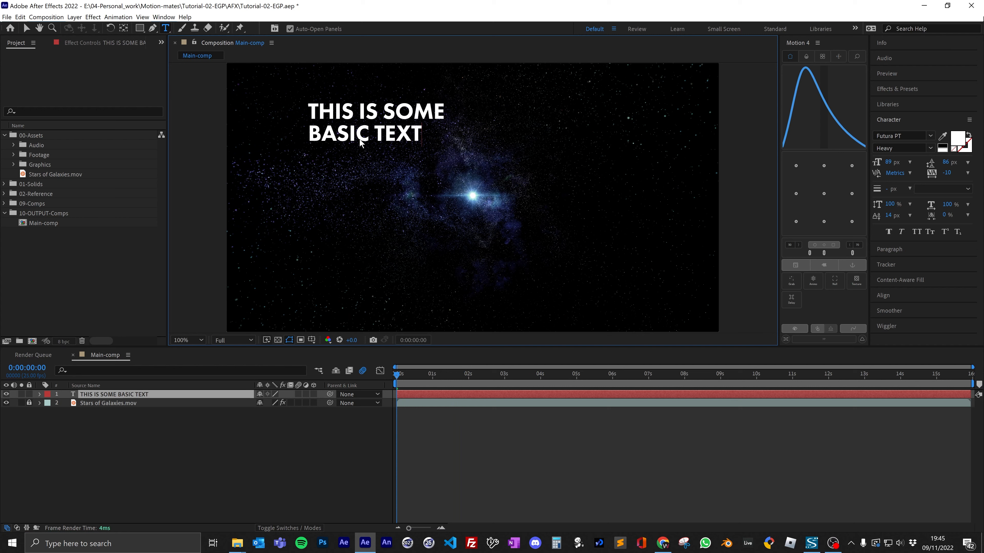
click(431, 386)
click(26, 28)
drag(396, 121, 377, 144)
Step: Draw a rectangular mask tightly around both lines of the text layer
click(139, 28)
key(period)
drag(284, 125, 477, 229)
drag(294, 157, 704, 242)
scroll(504, 224, down, 1)
drag(568, 214, 391, 199)
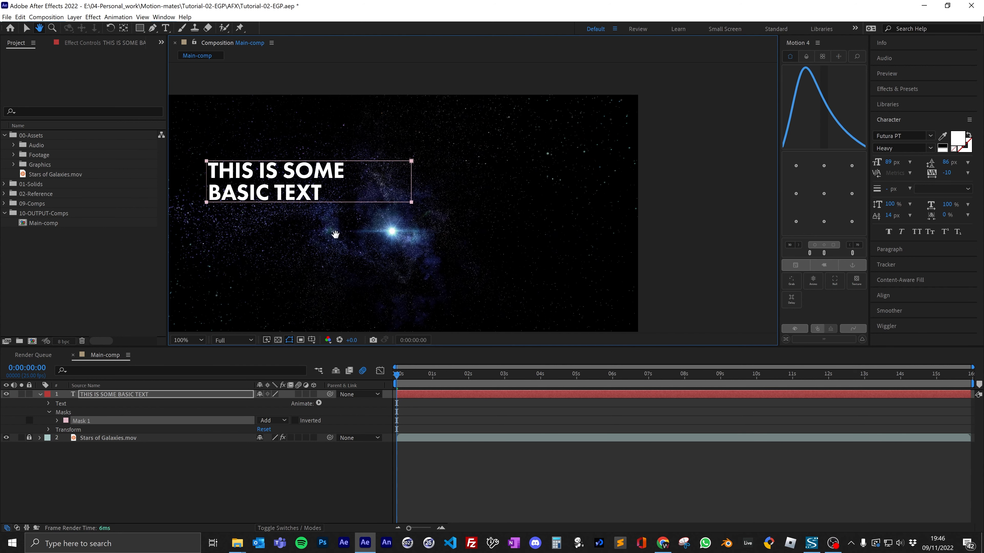
Step: Extend the right side of Mask 1's path horizontally to near the right edge of the frame
click(57, 421)
click(86, 430)
key(v)
drag(413, 181, 633, 196)
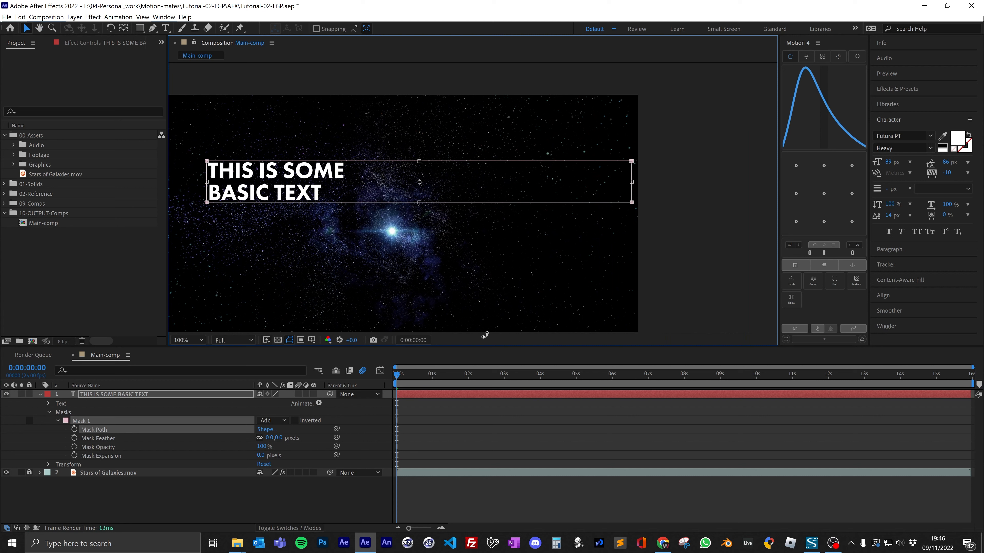
Step: Add a Position text animator to the text layer
click(439, 445)
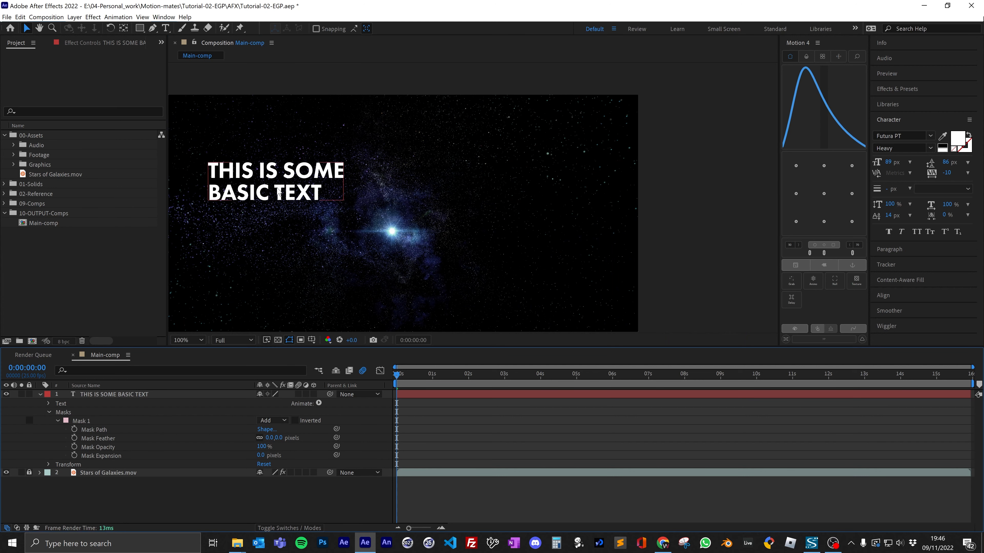
click(246, 193)
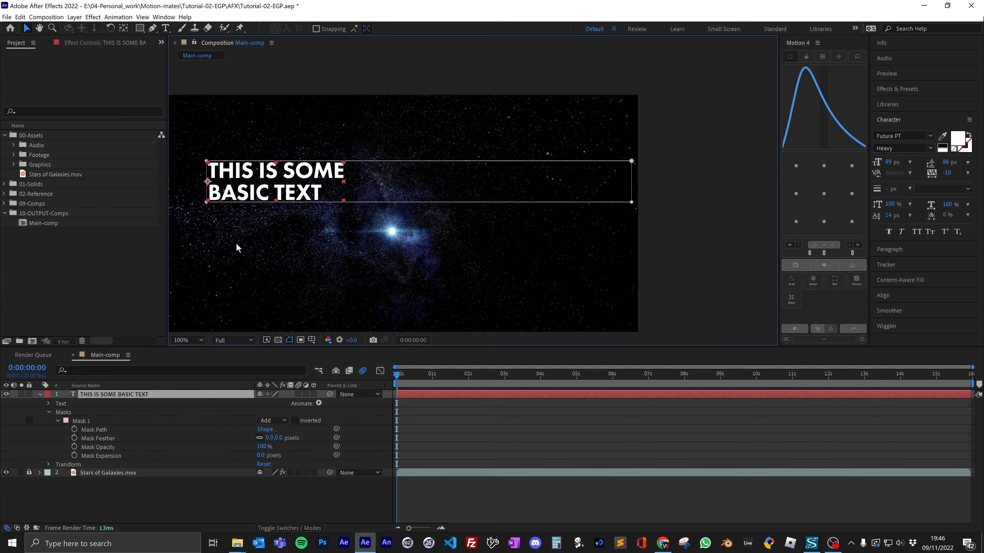
click(319, 404)
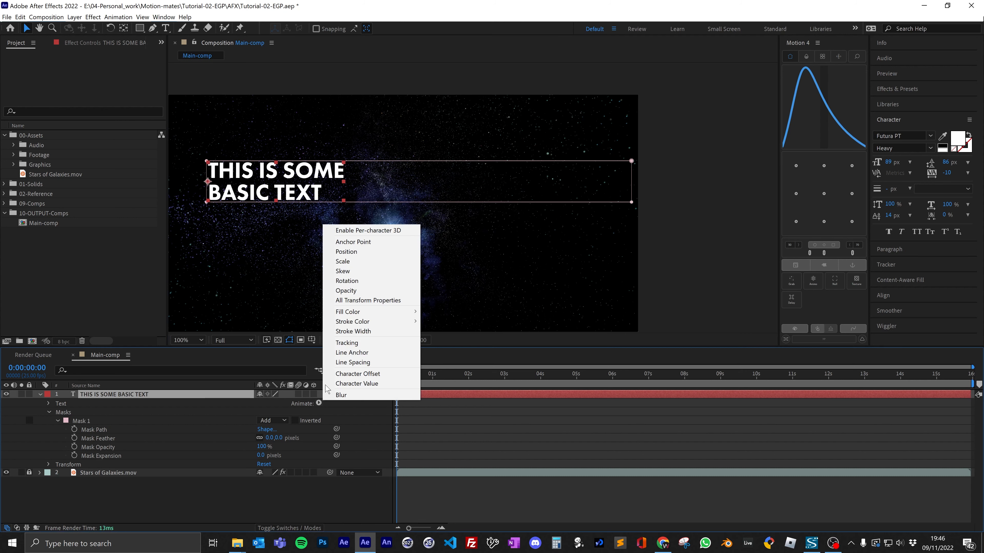
click(381, 252)
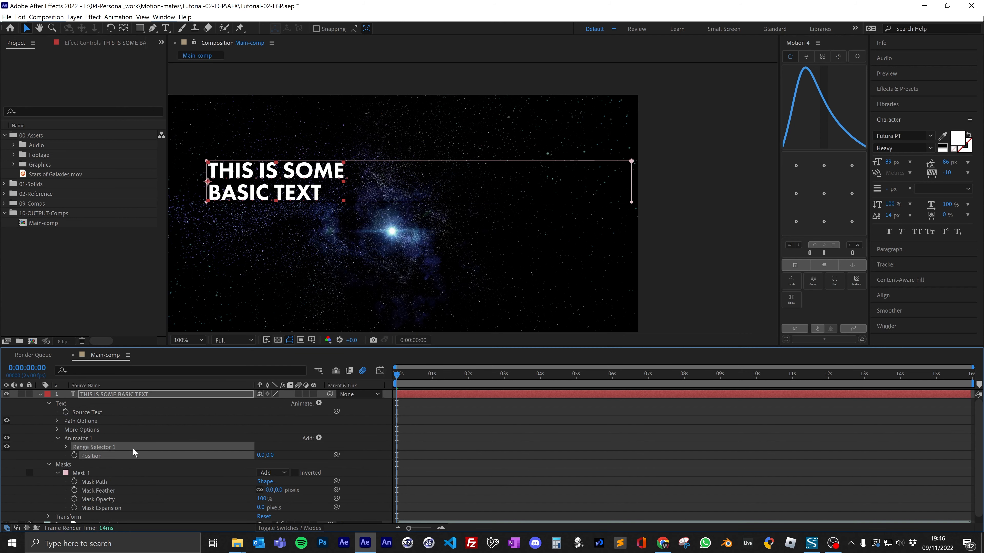
Step: Add Rotation to Animator 1, setting Rotation to -15° and Position to 0,172 so the text sits below the mask
click(319, 438)
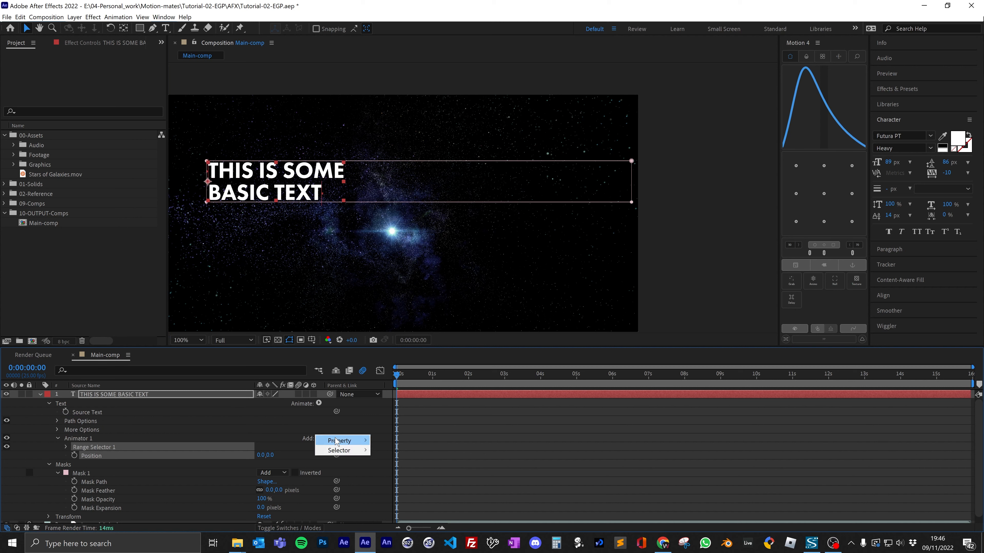
mouse_move(341, 440)
click(402, 327)
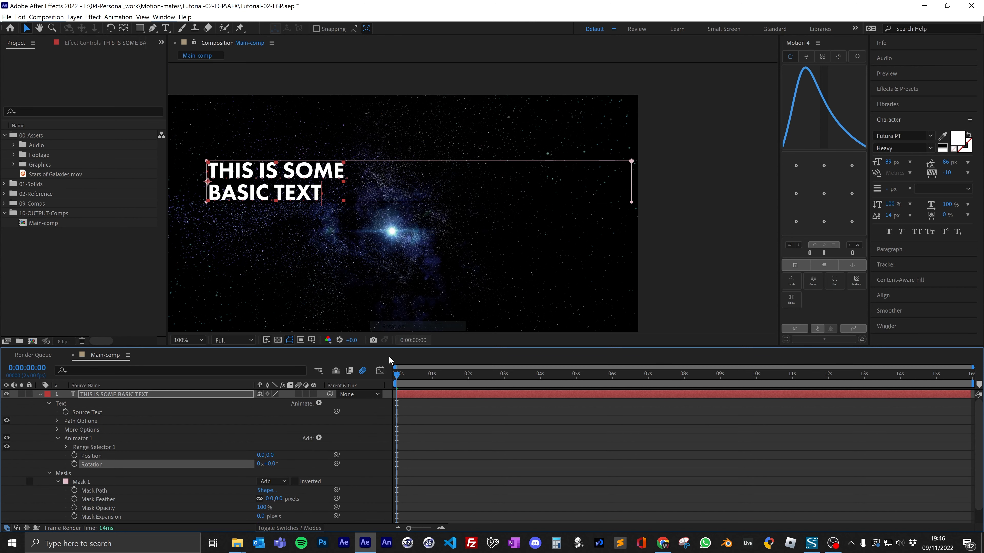
drag(265, 465, 361, 458)
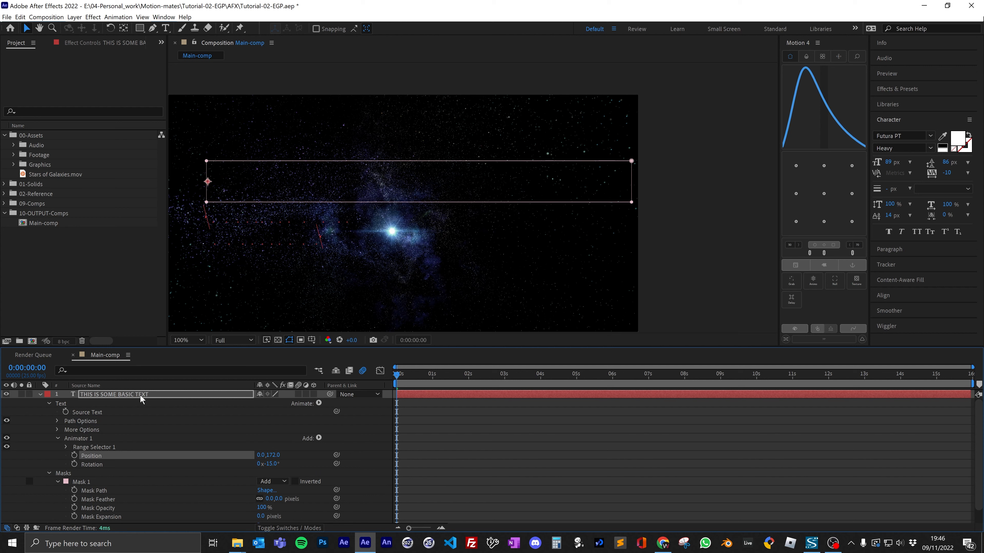
Step: Keyframe the Range Selector's Offset starting at 0 seconds and reaching 100% at 1 second
click(66, 448)
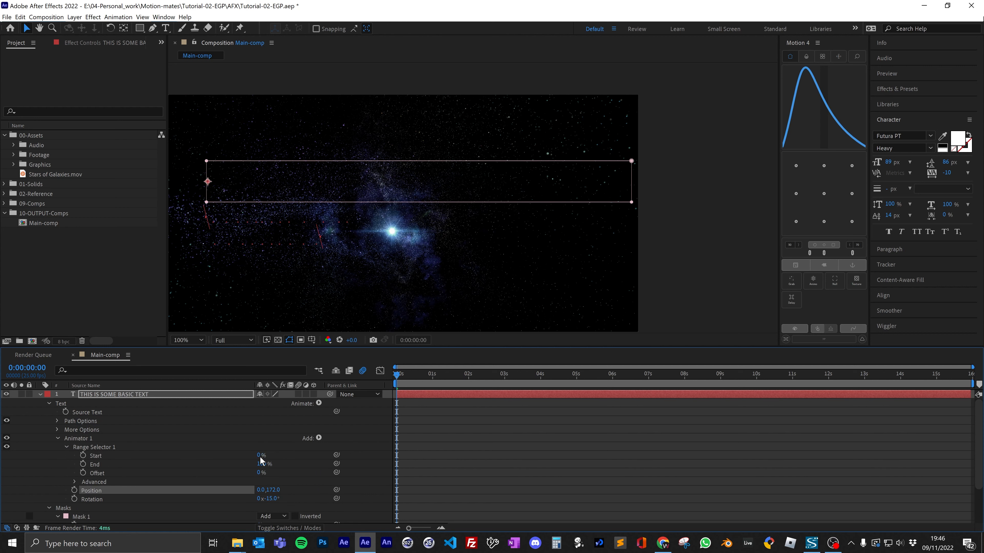
click(83, 472)
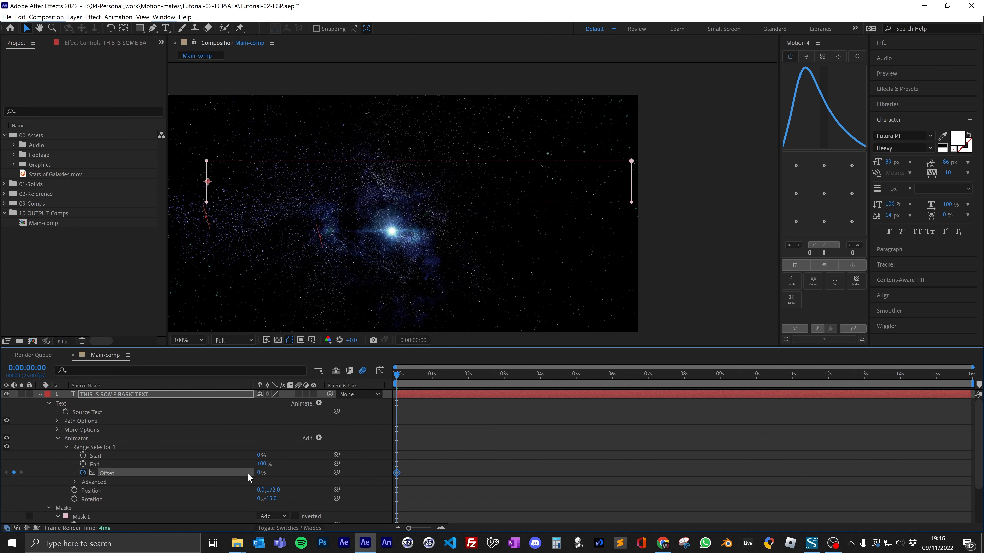
drag(424, 373, 433, 373)
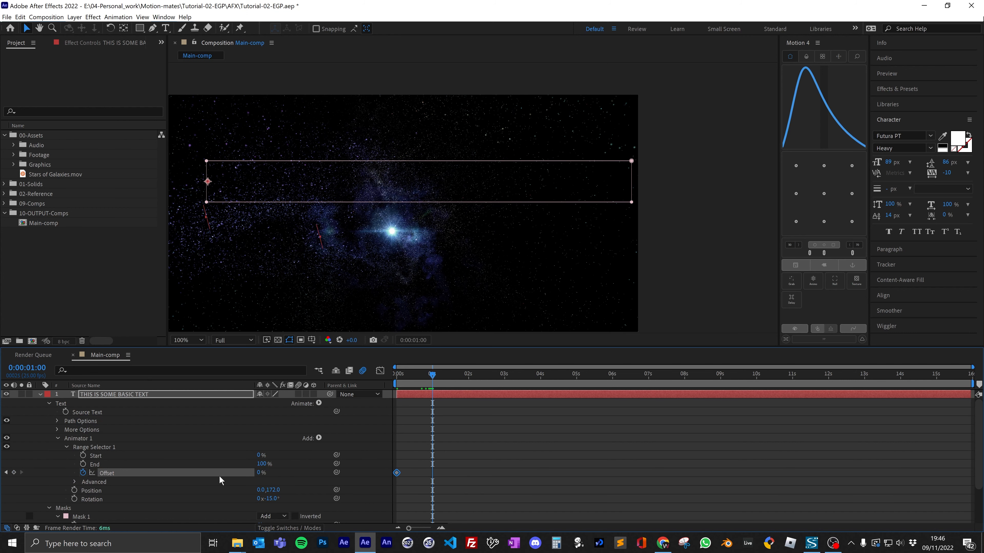
drag(259, 477, 400, 462)
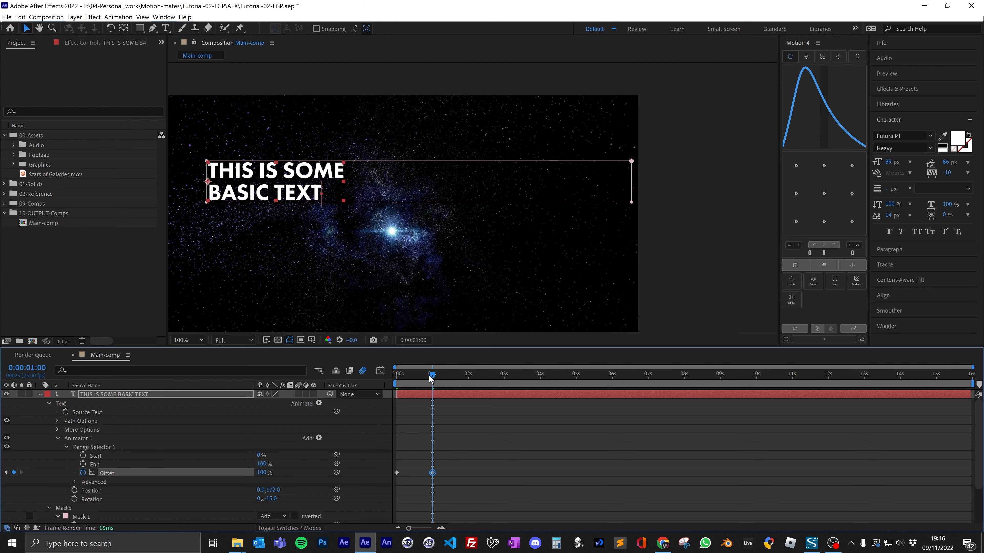
Step: Set the Offset keyframe at 0 seconds to -100% and preview the text animation
drag(430, 375, 395, 380)
drag(259, 474, 141, 469)
key(space)
Step: Change the Range Selector's Shape to Ramp Up and preview the result from the start
mouse_move(432, 376)
mouse_down()
mouse_move(403, 378)
mouse_move(419, 378)
mouse_up()
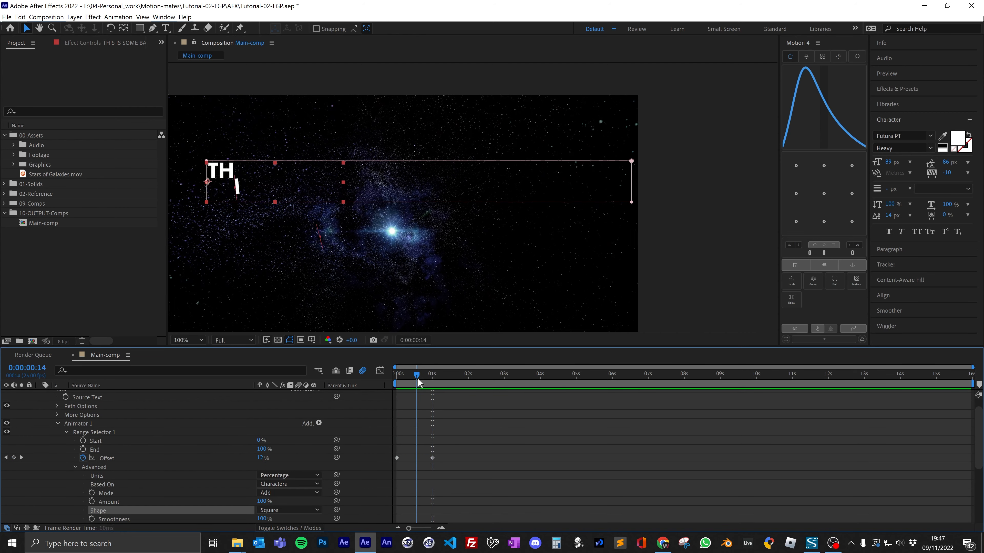
scroll(213, 464, down, 1)
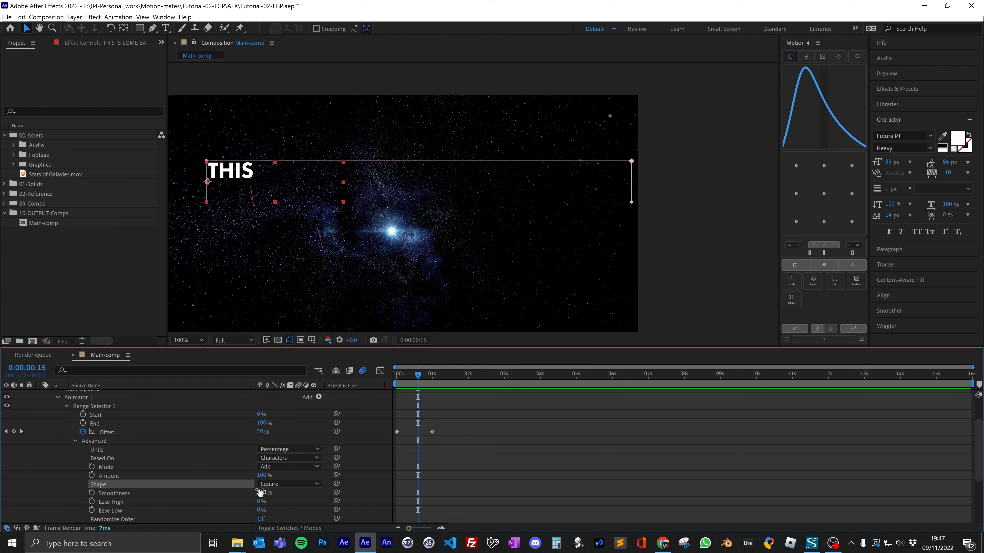
click(271, 485)
click(282, 436)
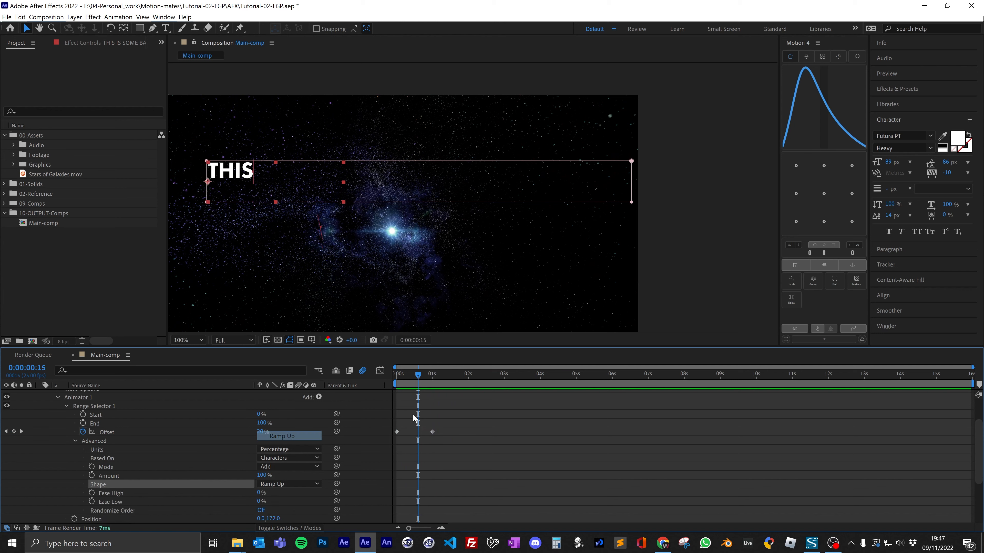
drag(419, 378, 397, 379)
key(space)
key(space)
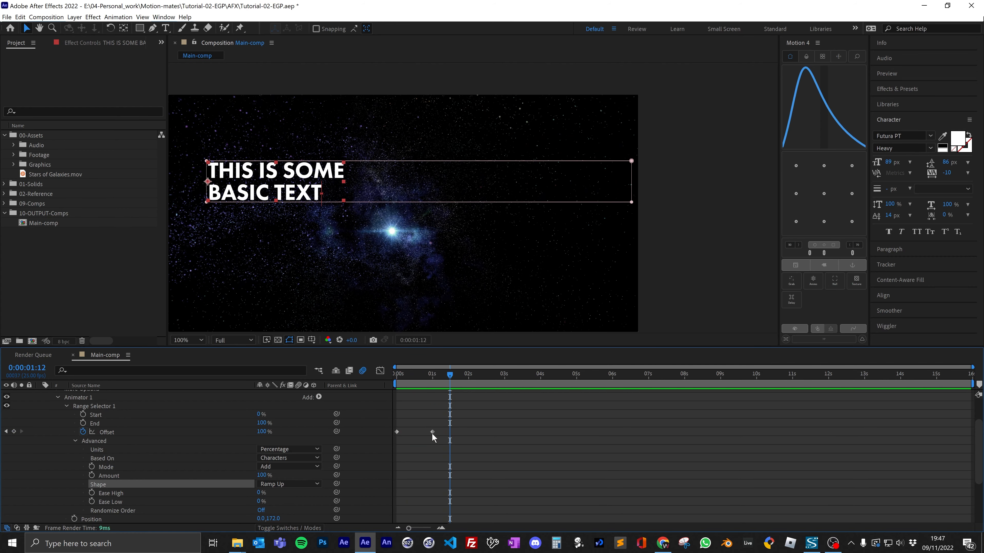
Step: Shift the second Offset keyframe slightly before 1 second, ease both keyframes with Motion 4, and preview the animation
drag(432, 433, 426, 433)
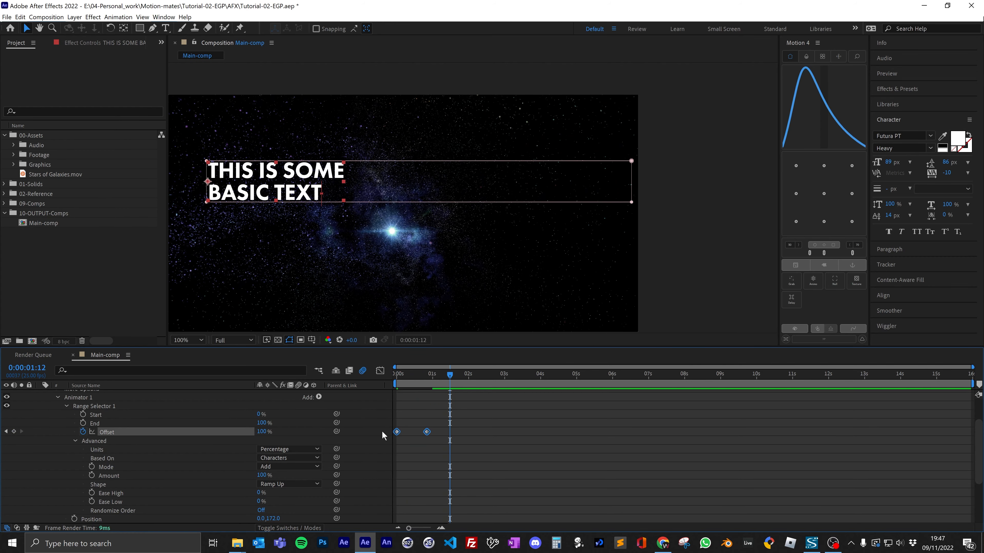
drag(809, 252, 851, 251)
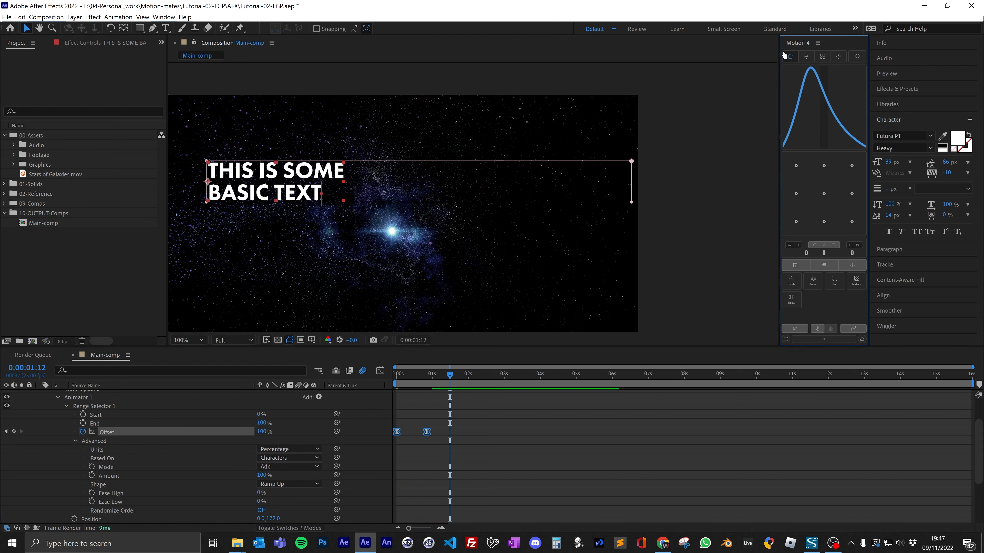
click(397, 374)
key(space)
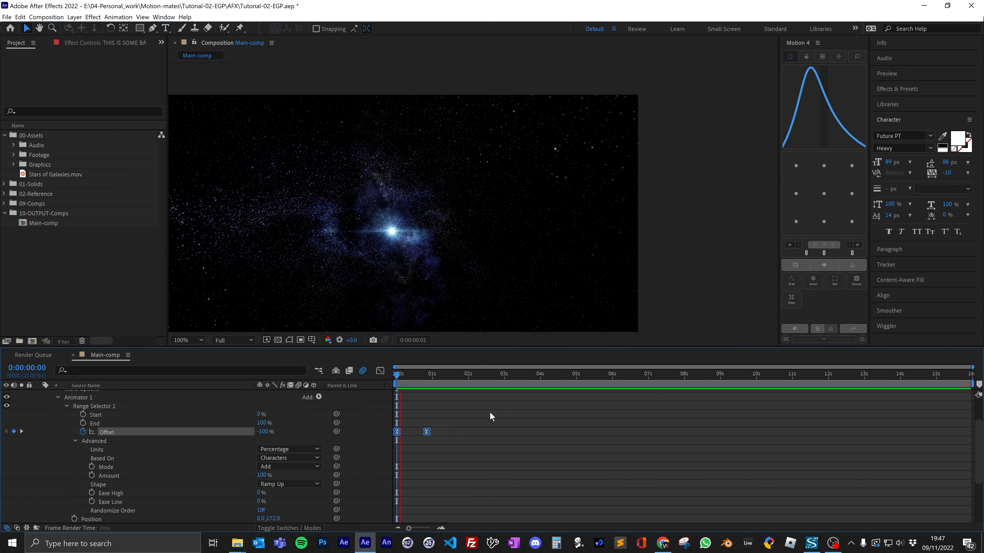
Step: Move the second Offset keyframe to just after 1 second and preview the slower reveal
drag(430, 433, 440, 433)
key(space)
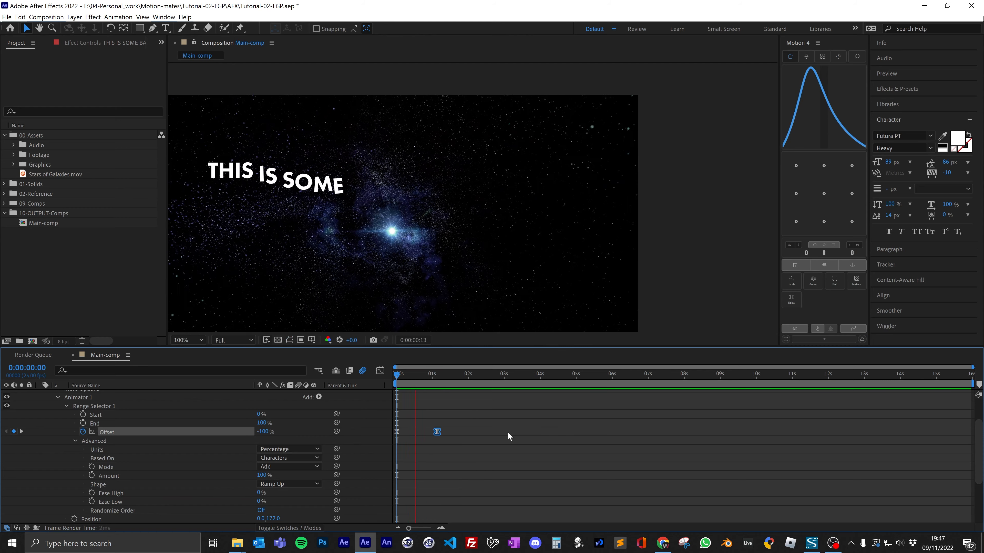
key(space)
Step: Collapse the text layer's properties and play back the text reveal from the start
scroll(439, 253, down, 2)
click(566, 220)
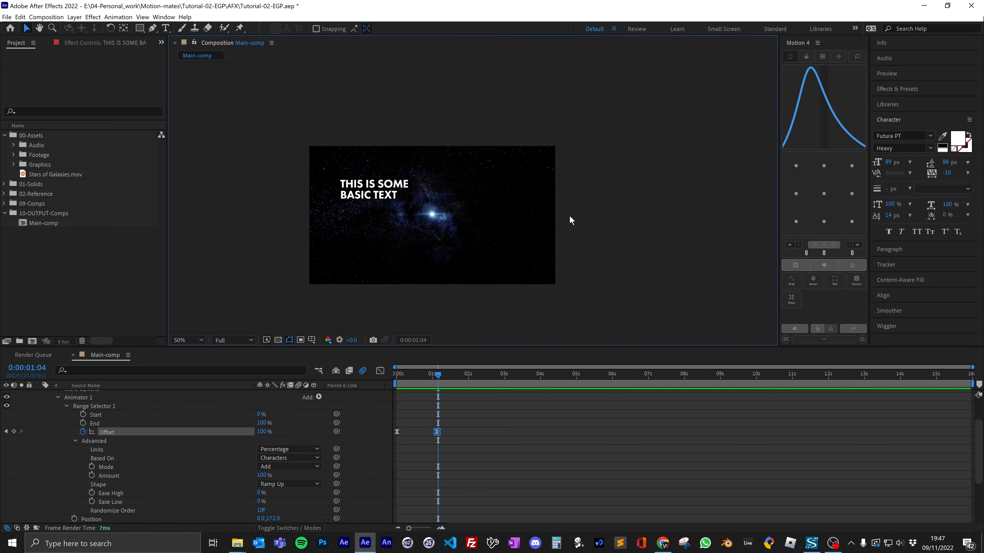
key(h)
drag(439, 249, 465, 242)
scroll(463, 243, up, 1)
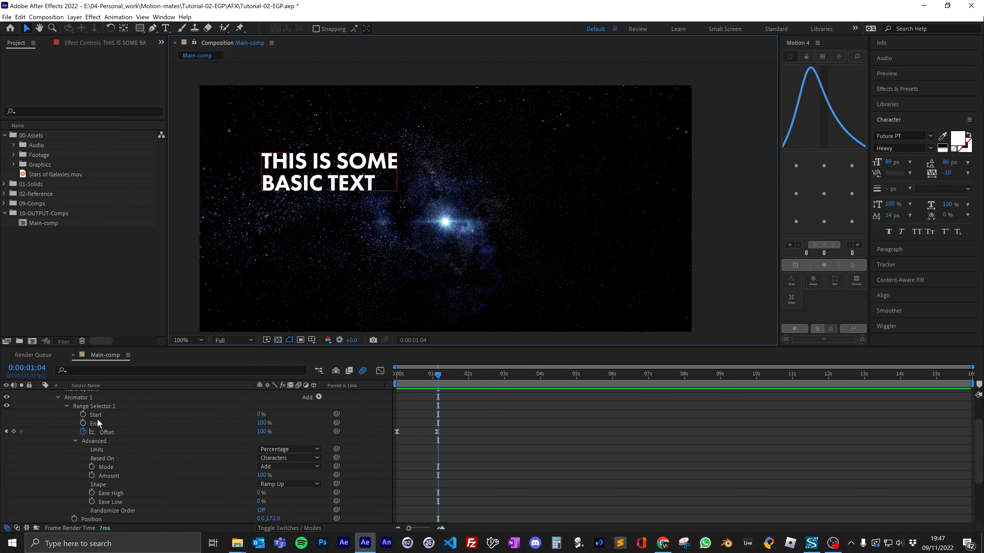
scroll(130, 429, up, 2)
click(40, 395)
drag(448, 376, 395, 380)
key(space)
key(space)
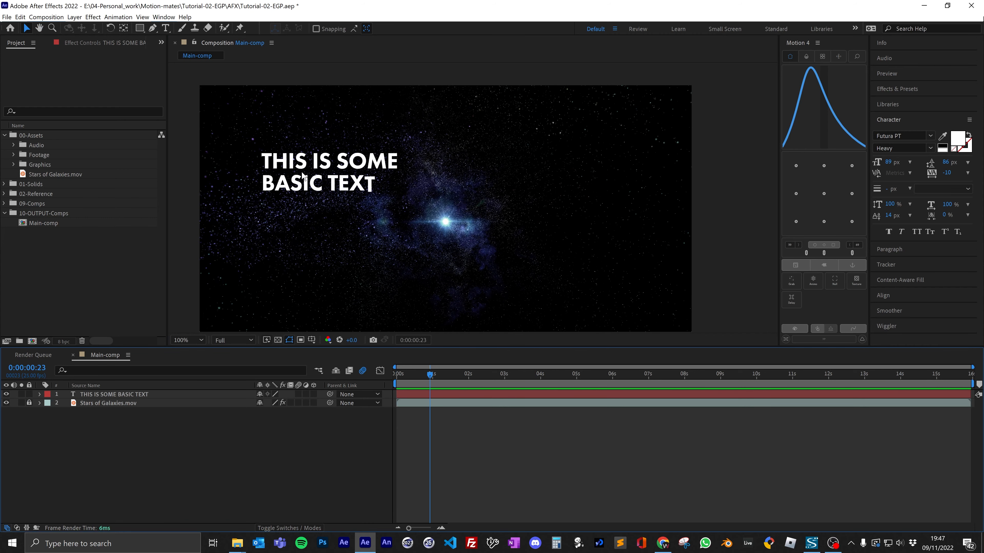
Step: Duplicate the animated text layer and shift the copy to start at about 1 second
click(153, 393)
key(ctrl+d)
drag(453, 396, 491, 392)
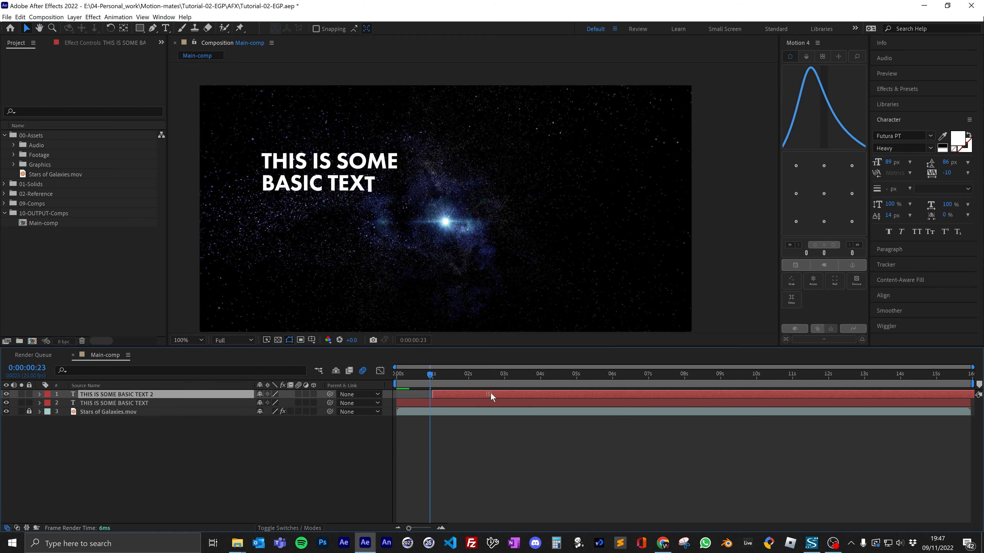
Step: Move the original text block to the lower right of the frame and preview both text animations
drag(412, 192, 503, 231)
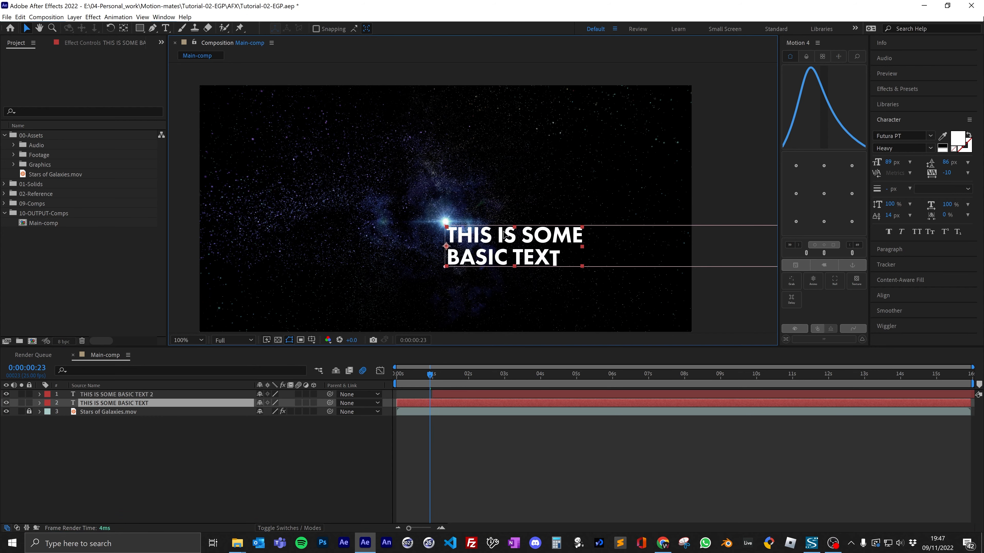
drag(422, 375, 380, 376)
key(space)
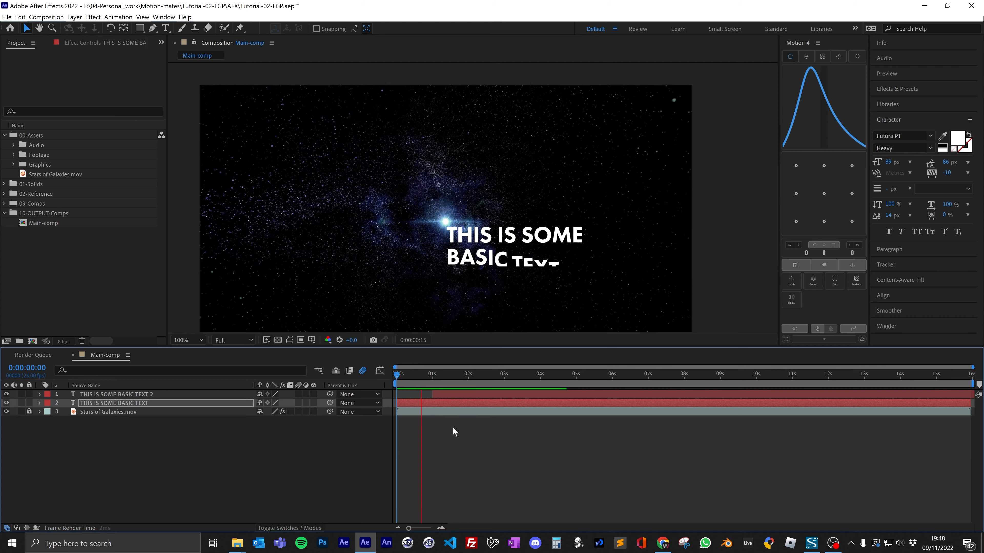
key(space)
Step: Examine the Offset keyframes and animator properties of both text layers, collapsing each layer again
click(468, 394)
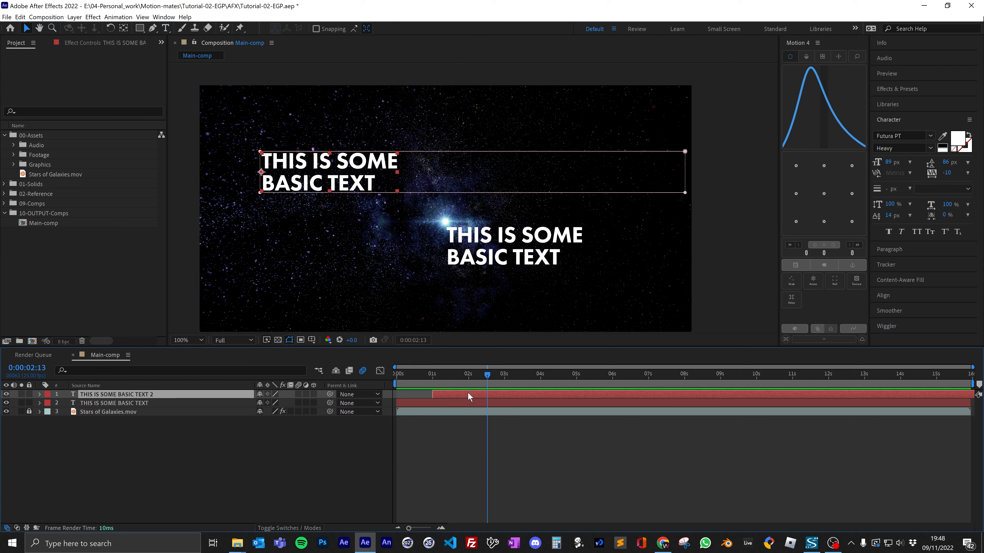
key(u)
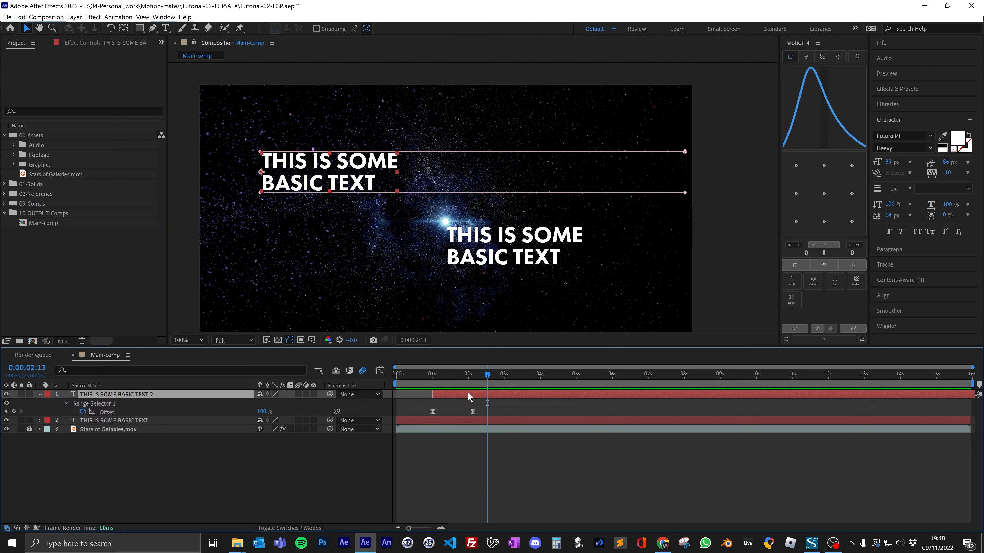
click(40, 394)
click(40, 394)
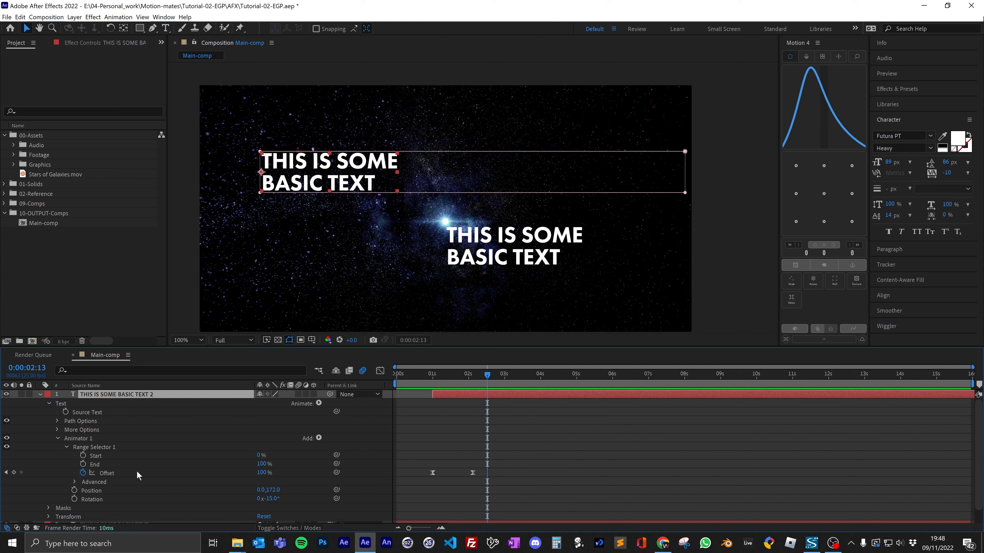
click(38, 394)
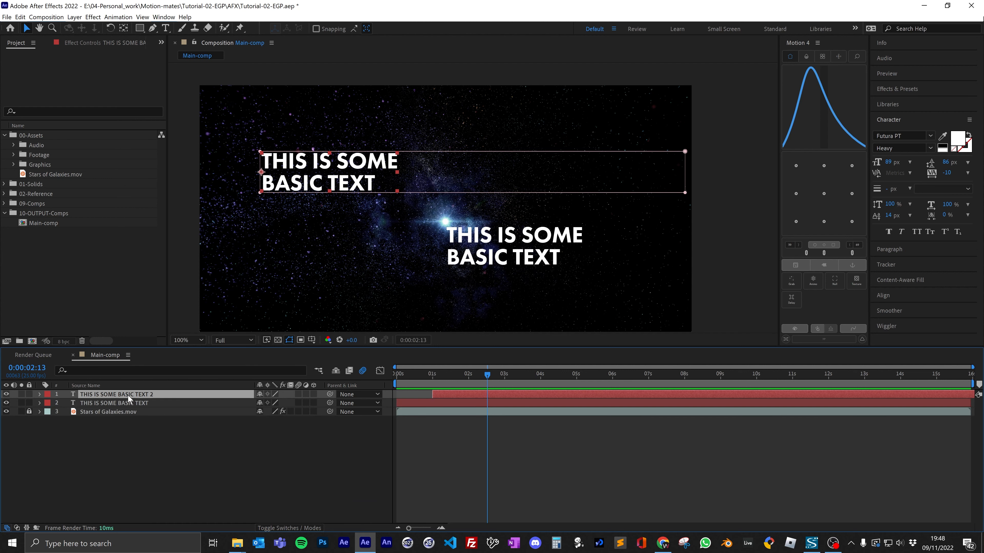
click(110, 403)
click(39, 403)
scroll(142, 430, down, 1)
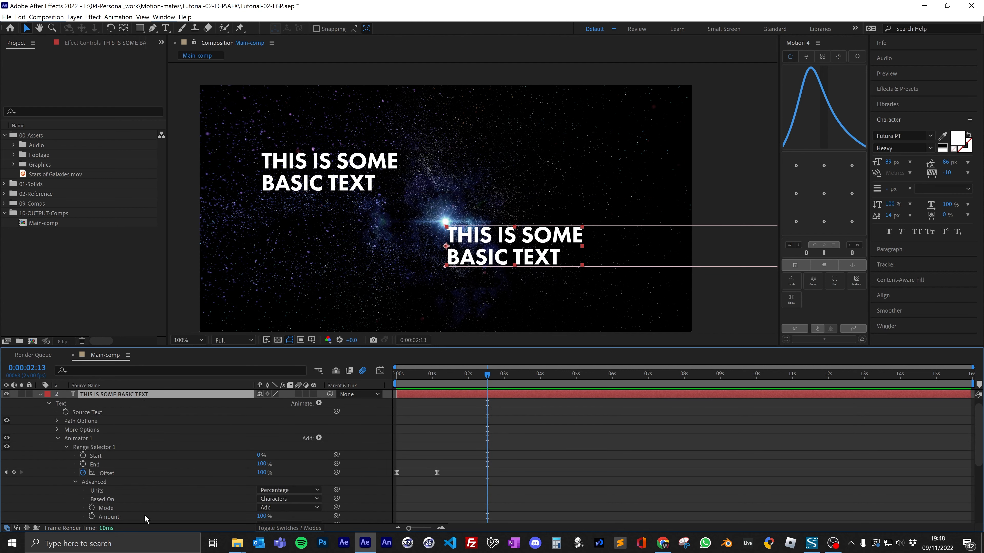
click(40, 395)
click(436, 460)
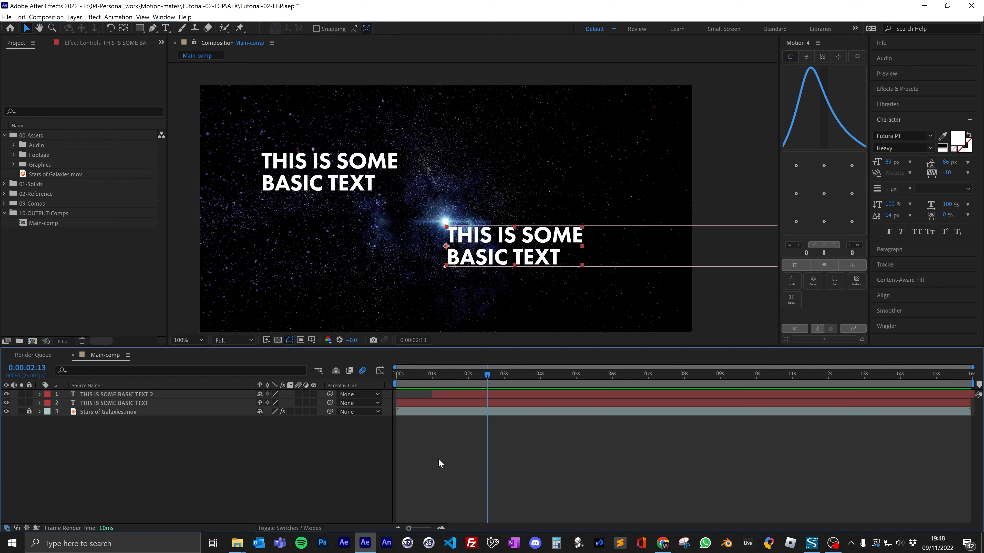
drag(465, 374, 497, 391)
click(448, 395)
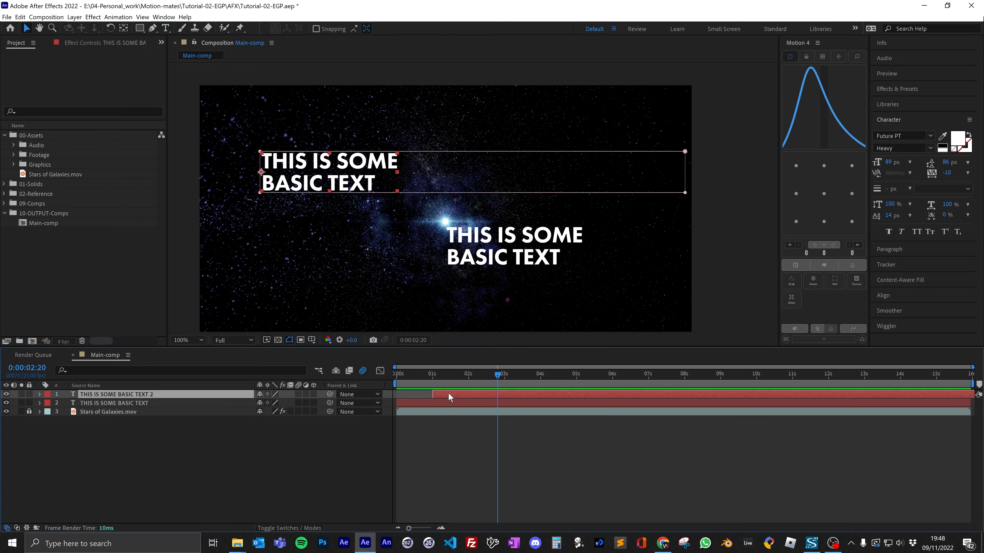
click(74, 16)
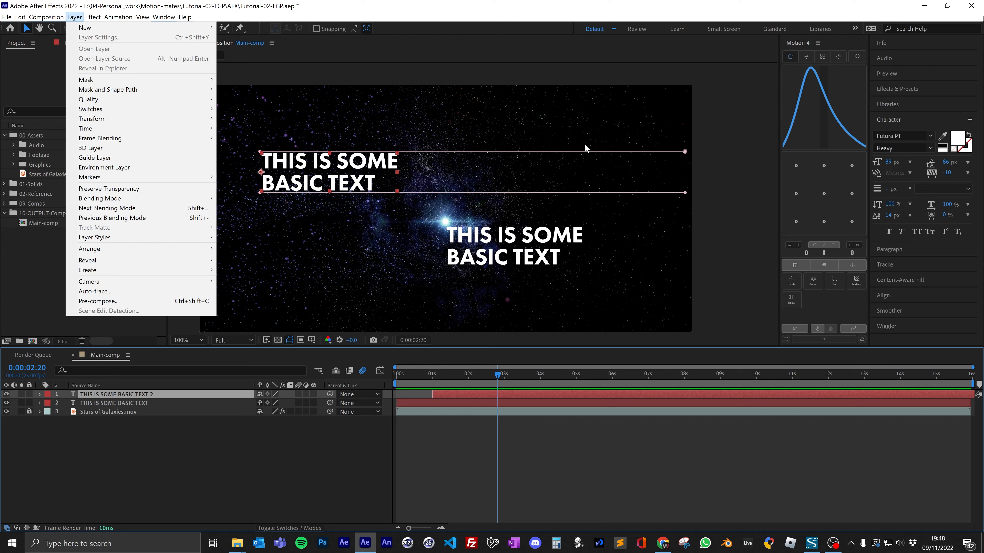
click(539, 488)
drag(470, 375, 231, 371)
Step: Collapse the original text layer's animator properties and delete the duplicate layer THIS IS SOME BASIC TEXT 2
click(107, 403)
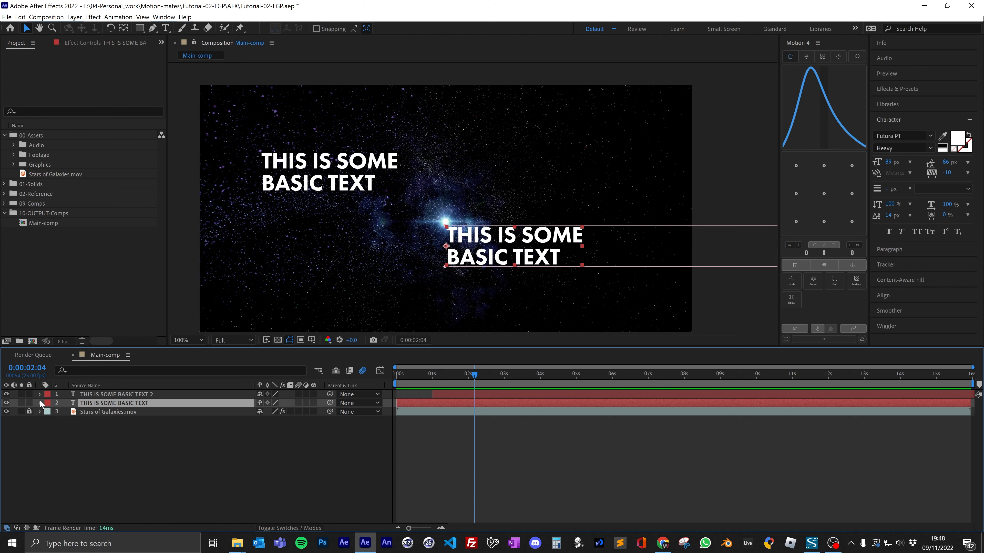
click(39, 403)
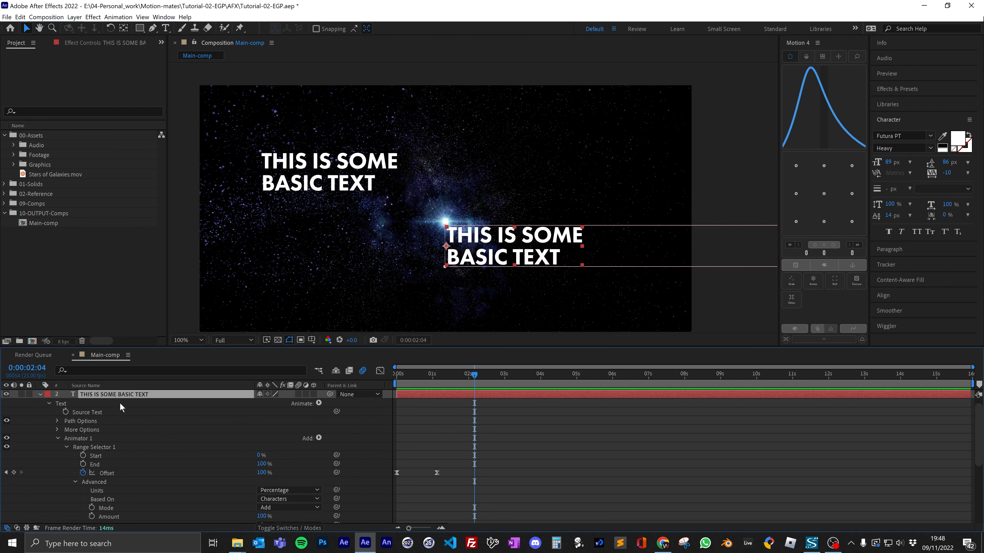
scroll(129, 422, up, 1)
click(43, 403)
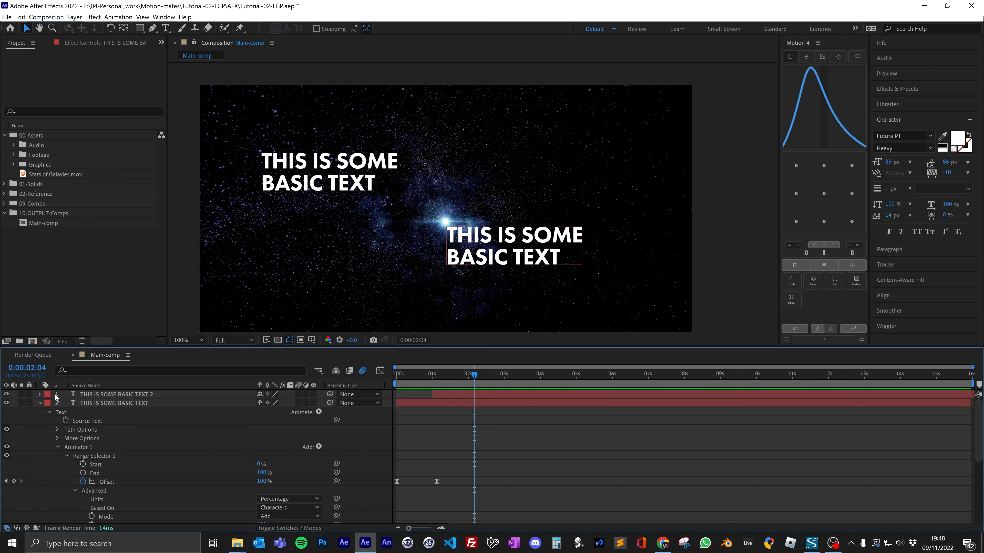
click(40, 403)
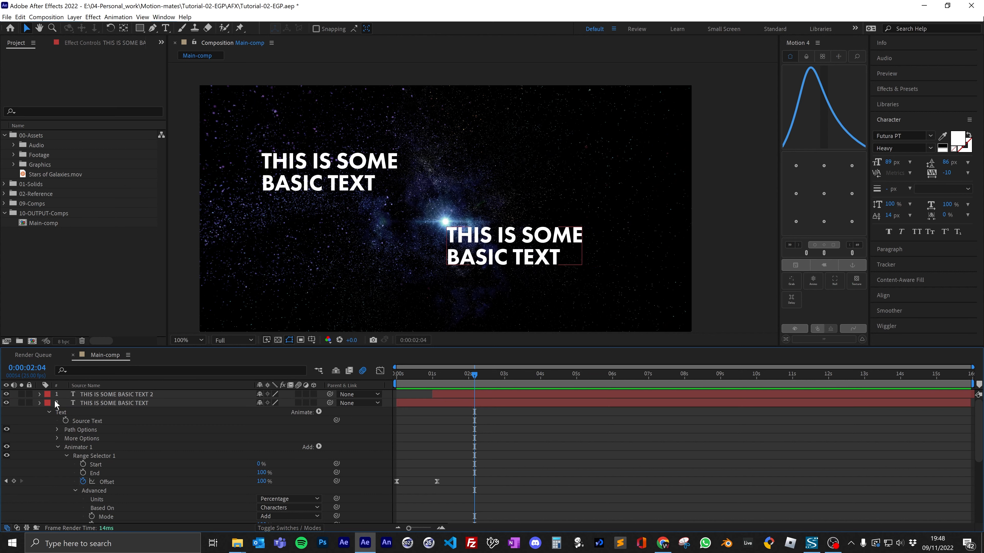
click(98, 395)
key(Delete)
Step: Pre-compose the remaining text layer as Master text box, moving all attributes into the new composition
click(99, 394)
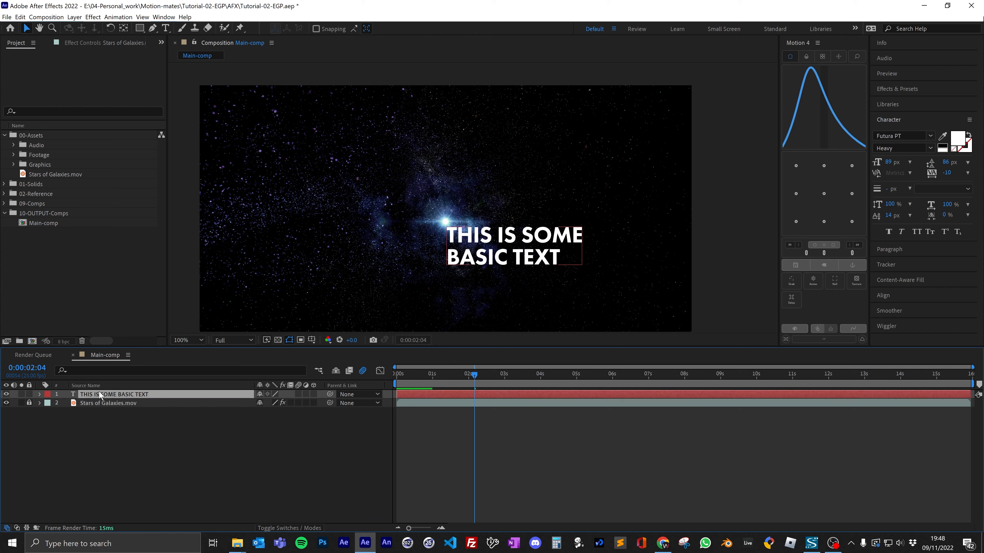
click(74, 18)
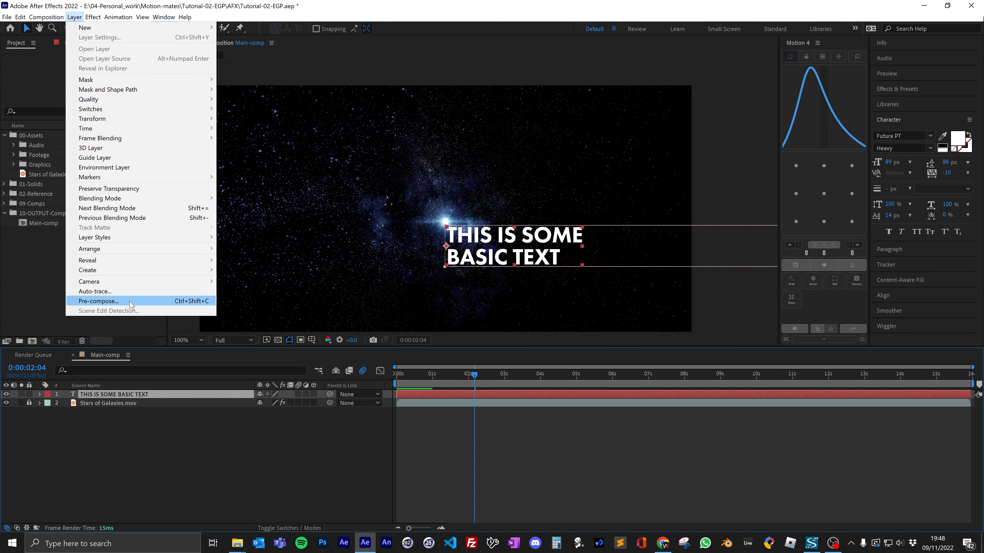
click(128, 304)
text(Master text)
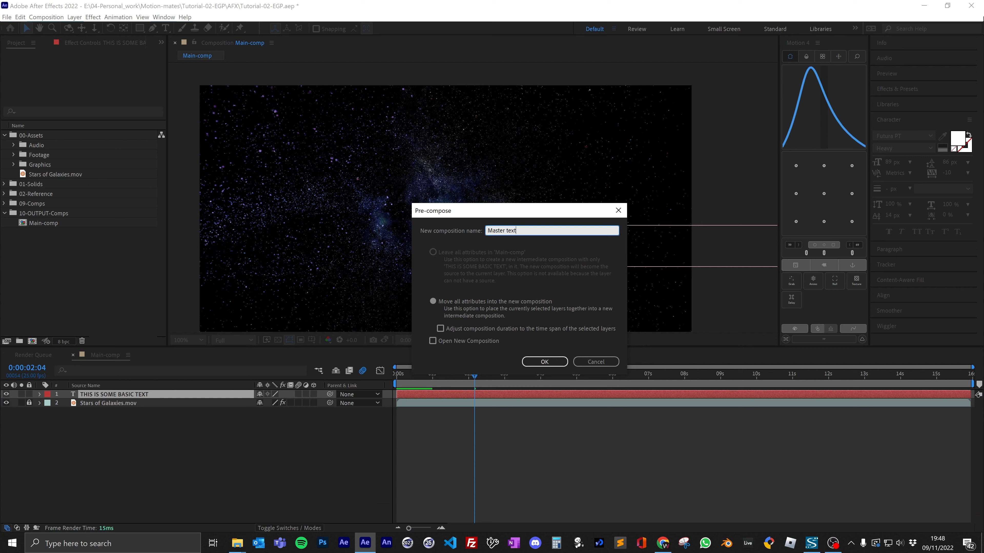
text( box)
click(545, 362)
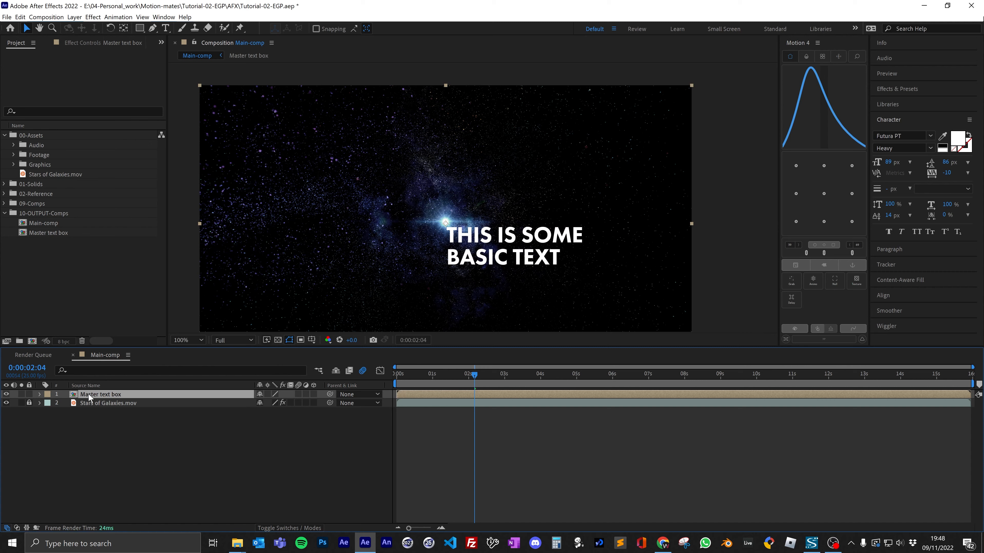
Step: Open the Master text box composition and move the text into the upper-left corner of its frame
double_click(89, 394)
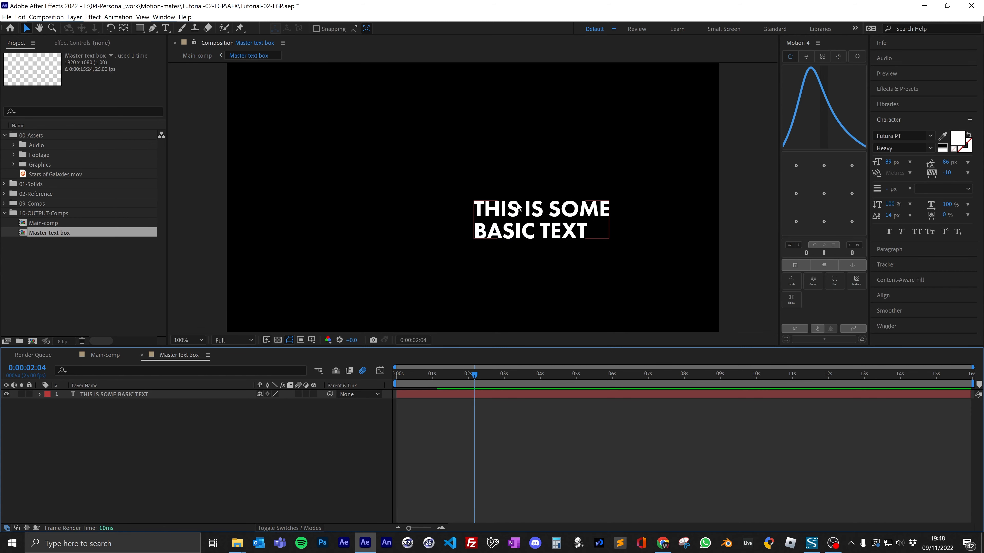
drag(509, 210, 268, 79)
click(211, 112)
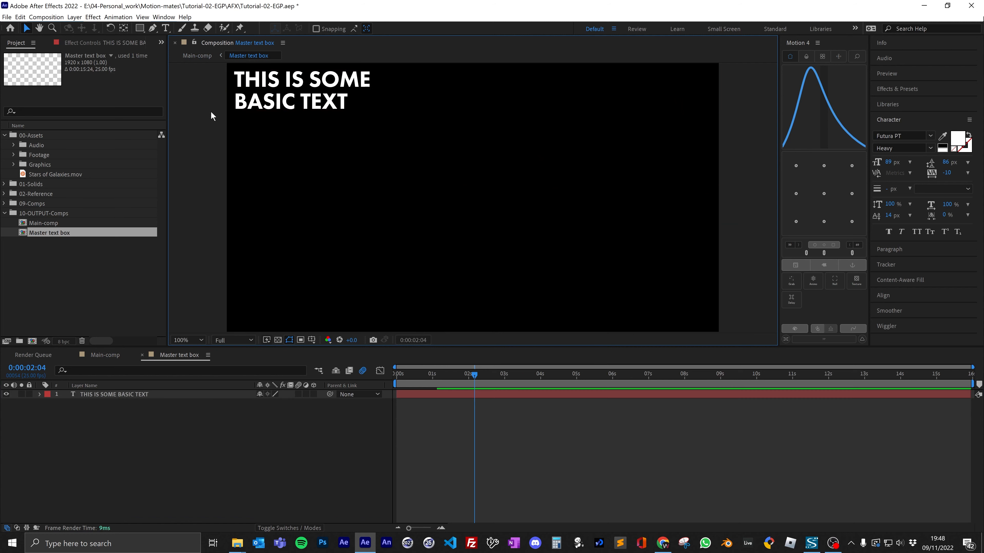
Step: Draw a region of interest of about 1865 x 196 px around the text block and crop the composition to it
key(h)
drag(229, 126, 276, 170)
drag(405, 172, 355, 179)
key(v)
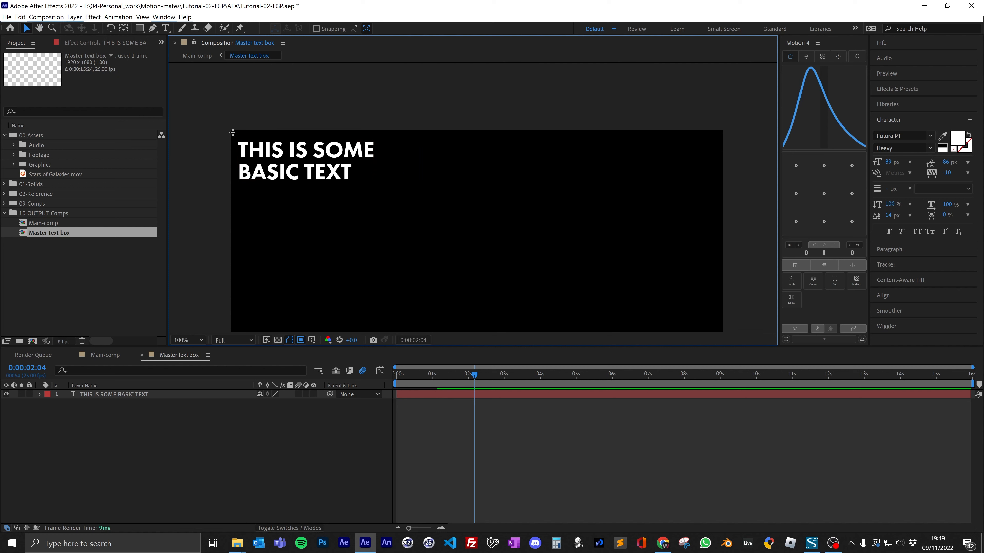
drag(232, 135, 712, 188)
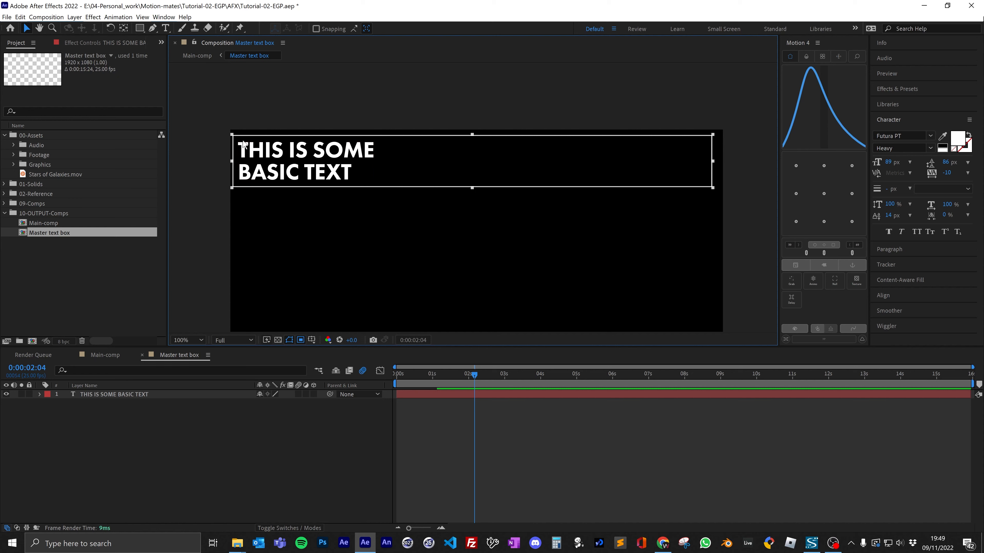
click(46, 18)
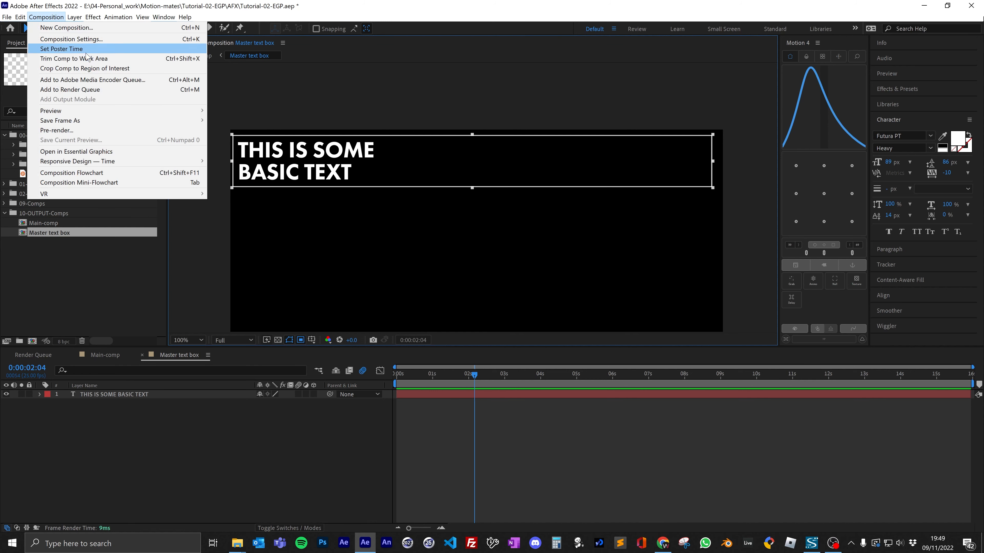
click(91, 70)
Step: Preview the cropped composition by scrubbing from the start to about 5 seconds
click(477, 469)
key(Home)
drag(396, 374, 584, 376)
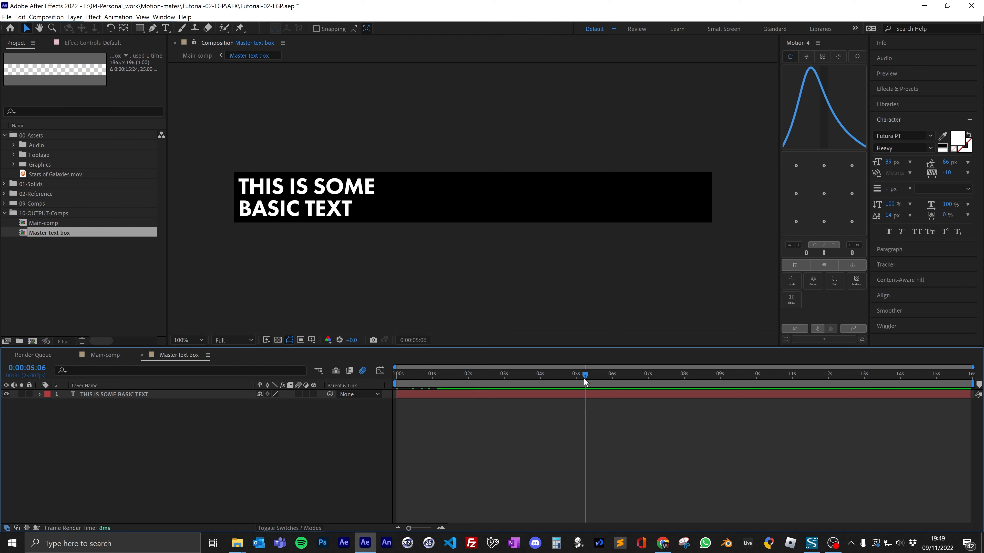
Step: Return to Main-comp and move the Master text box layer to the upper-left area of the frame
click(105, 355)
mouse_move(466, 378)
mouse_down()
mouse_move(398, 374)
mouse_move(467, 375)
mouse_up()
drag(282, 220, 298, 135)
click(173, 428)
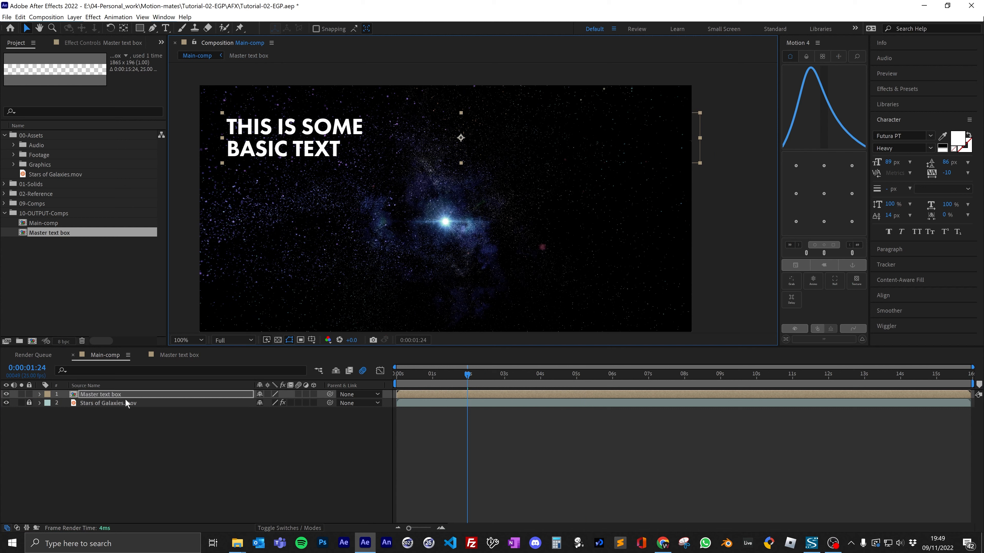
Step: Rename the Master text box composition as Master text box 1 in the project and duplicate it
click(62, 239)
click(64, 233)
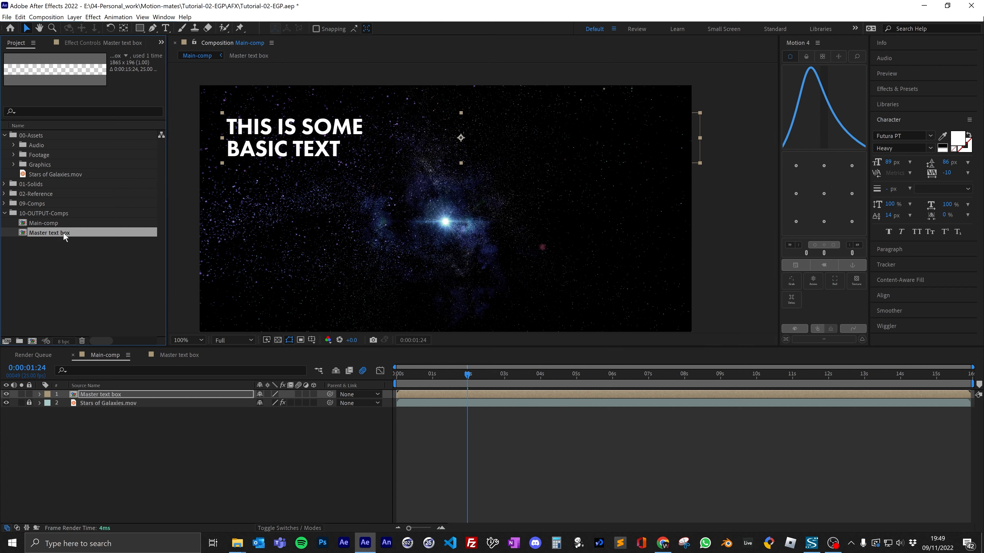
key(Return)
click(65, 250)
click(64, 232)
key(ctrl+d)
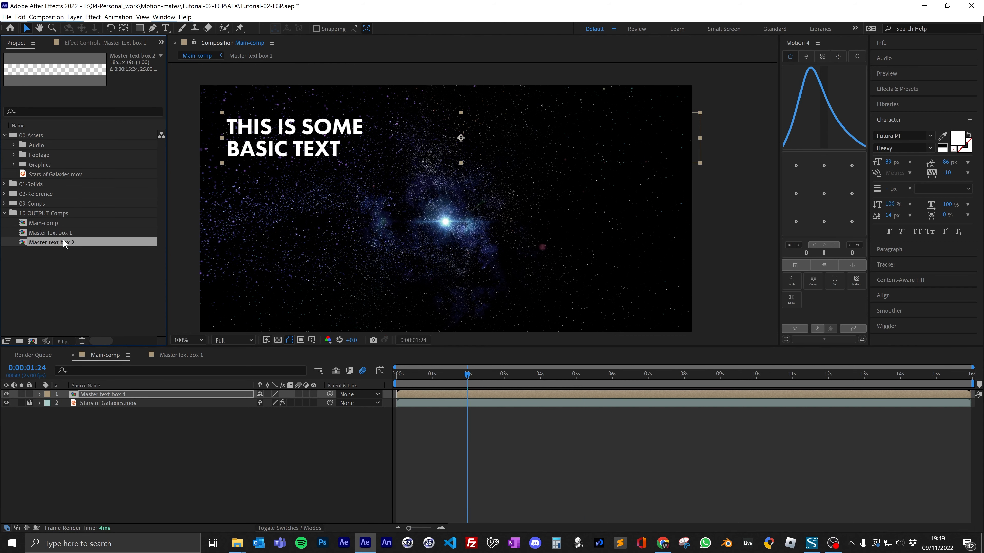
Step: Open the Master text box 2 composition and change the word TEXT to TE3T in its text layer
double_click(65, 242)
click(210, 395)
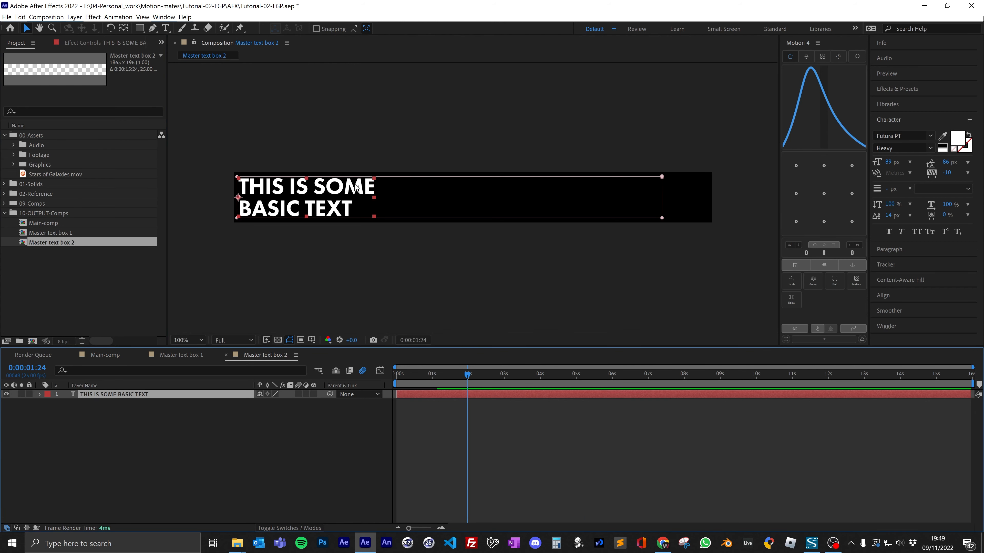
triple_click(351, 205)
click(357, 210)
key(Left)
key(BackSpace)
text(3)
click(79, 399)
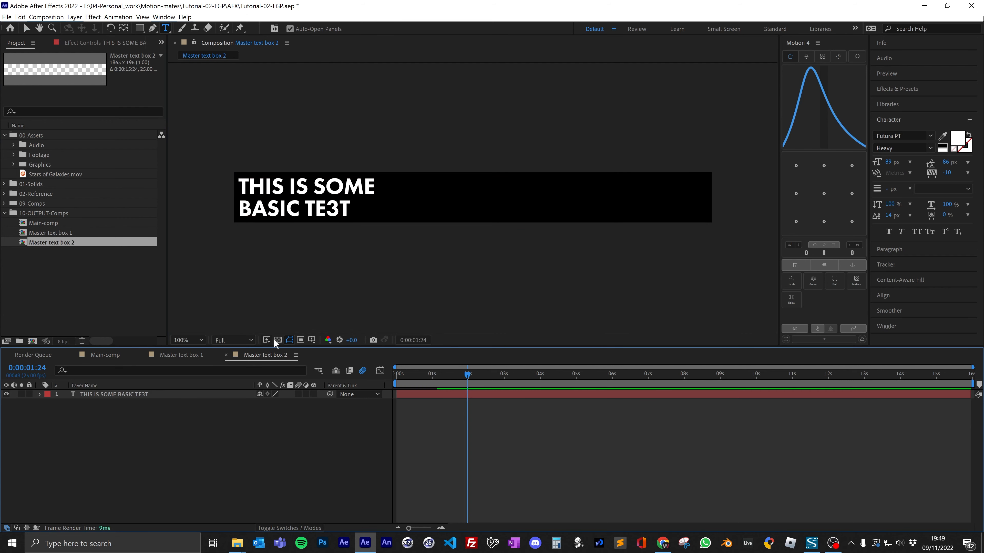
Step: Try Master text box 2 below the first text block in Main-comp, and delete that layer after previewing
click(120, 357)
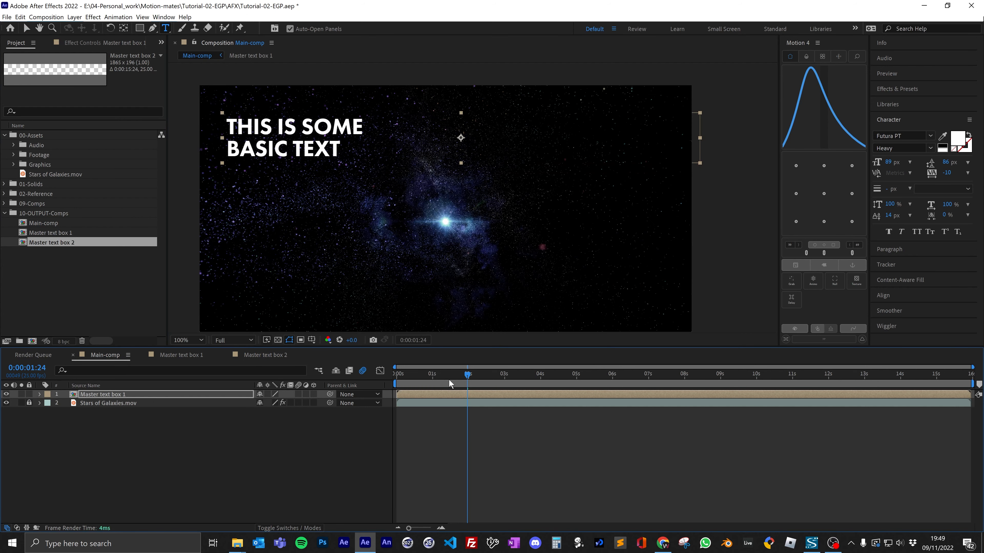
drag(62, 243, 446, 276)
drag(426, 375, 498, 383)
click(104, 423)
click(122, 394)
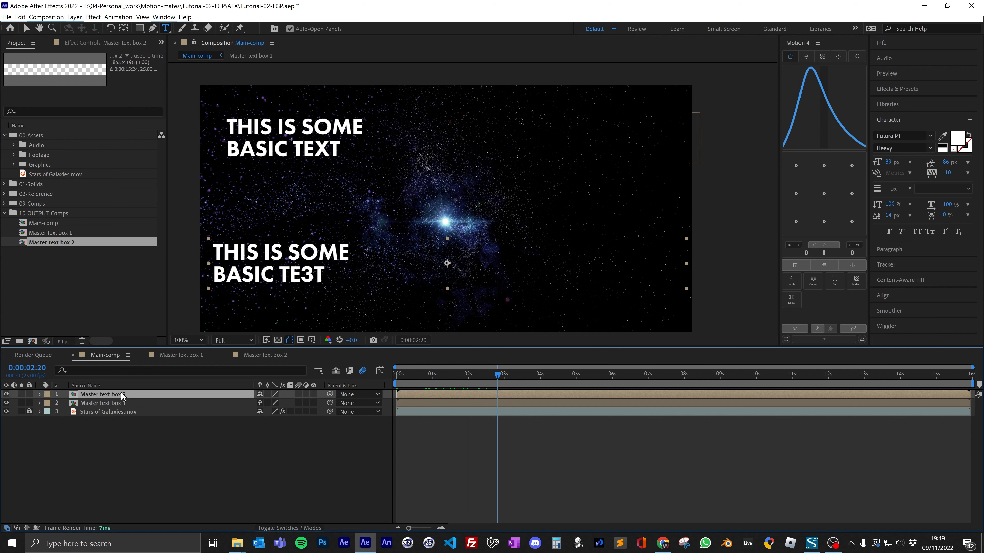
key(Delete)
Step: Open the Master text box 1 composition and bring up Essential Graphics for it
double_click(155, 395)
click(187, 440)
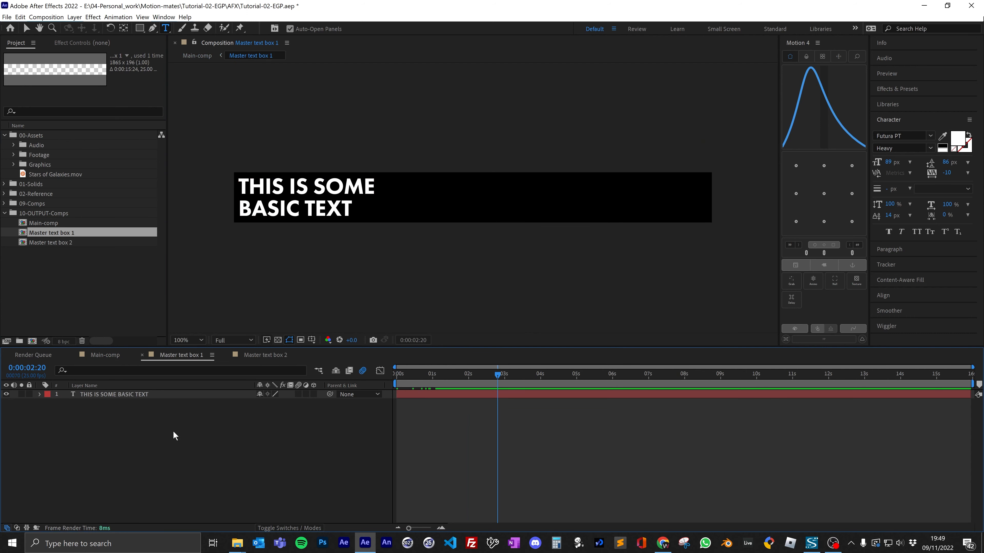
click(163, 17)
click(188, 130)
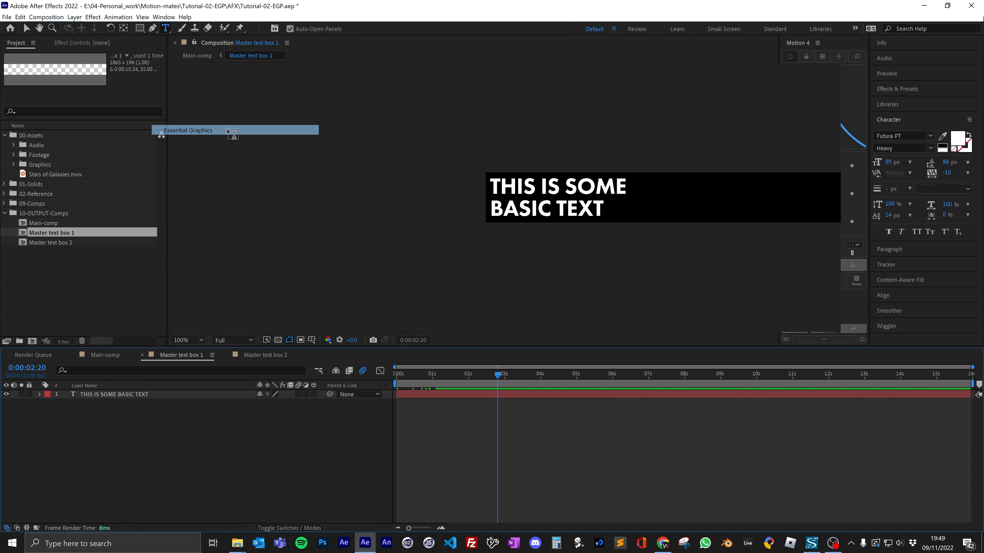
Step: Switch to the Selection tool and expand the property groups of the THIS IS SOME BASIC TEXT layer
click(27, 28)
click(527, 129)
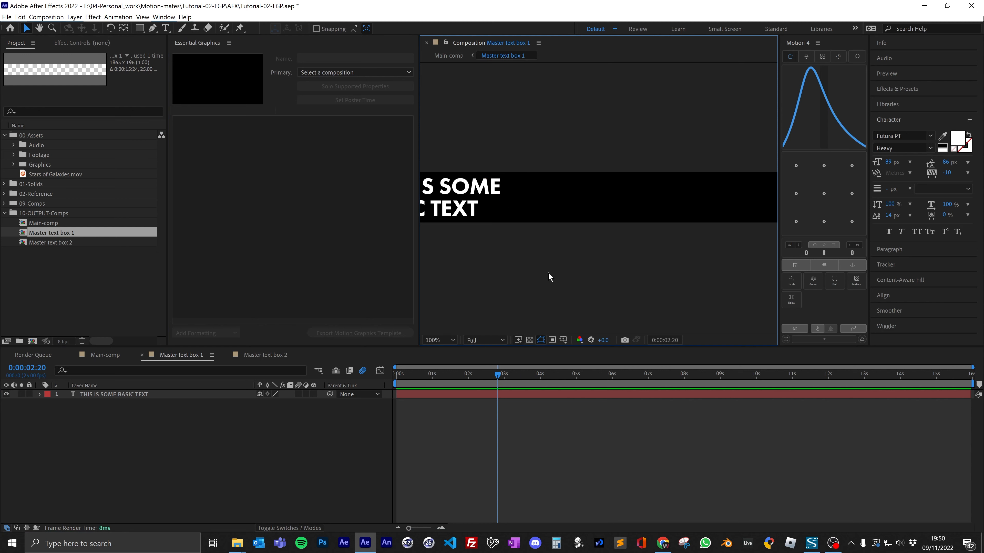
scroll(548, 272, down, 2)
scroll(590, 247, right, 3)
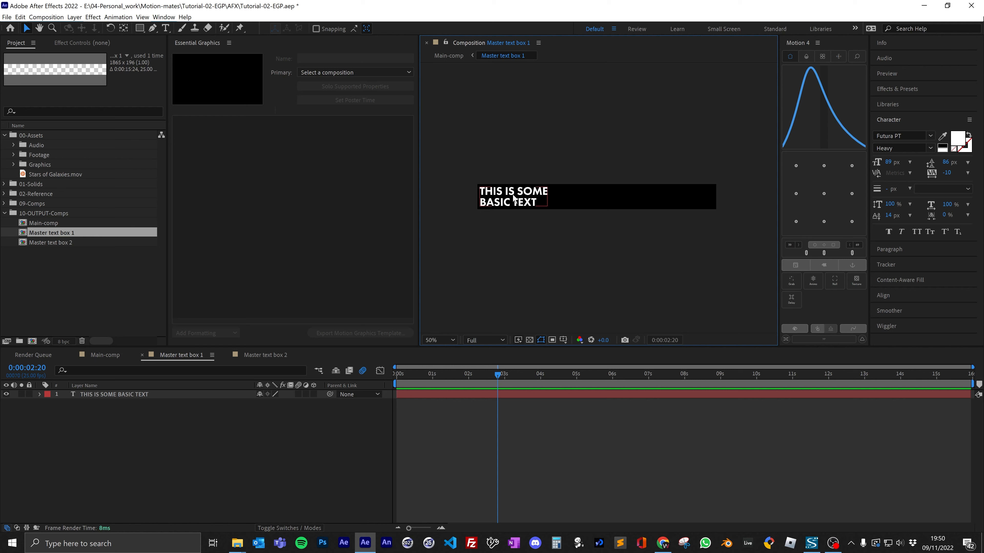
click(40, 394)
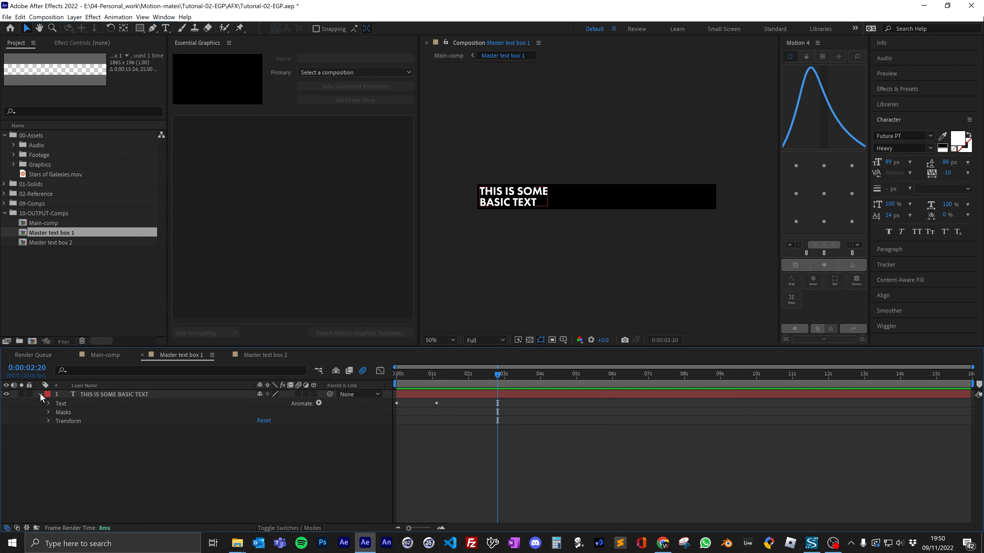
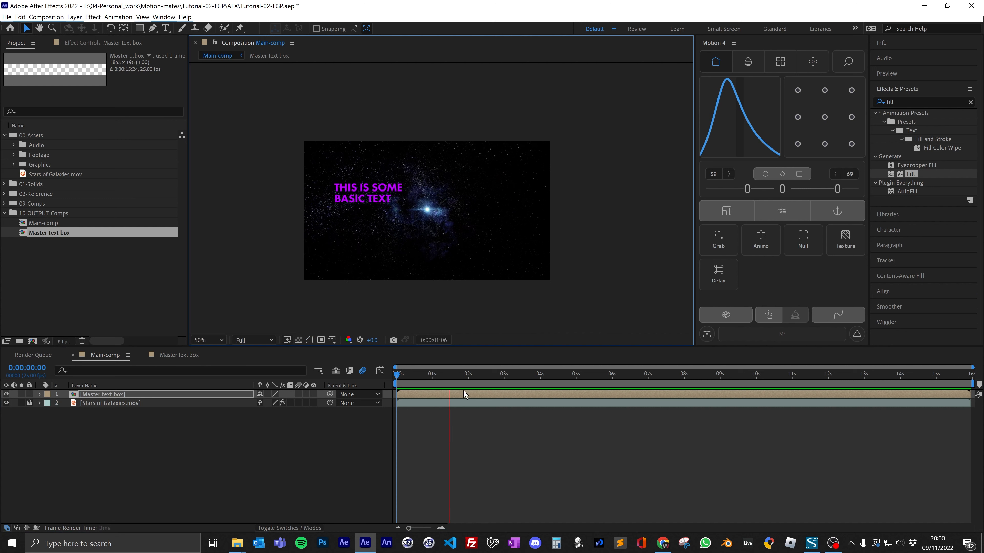
Step: Open the Master text box composition from Main-comp and play its text reveal from the start
drag(469, 379, 473, 377)
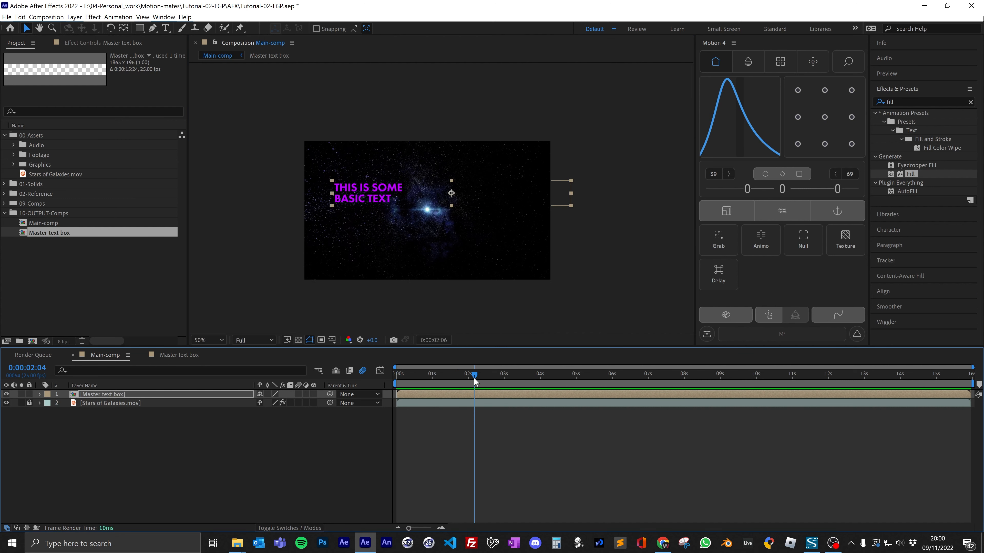
double_click(156, 393)
drag(488, 374, 332, 369)
key(space)
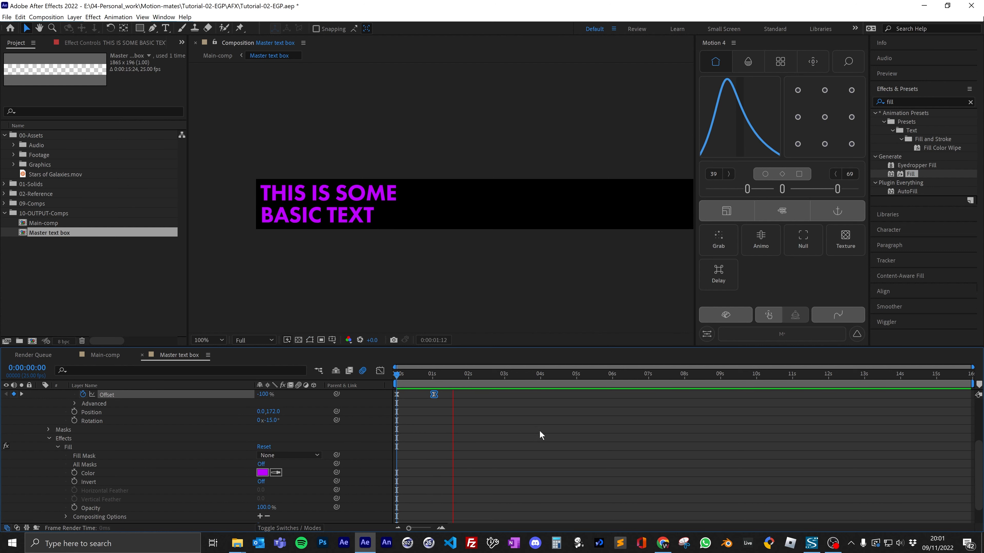
Step: Keyframe a fade-out on the text layer, with Opacity at 100% at 0:00:02:14 and 0% at 0:00:03:01
drag(491, 379, 485, 376)
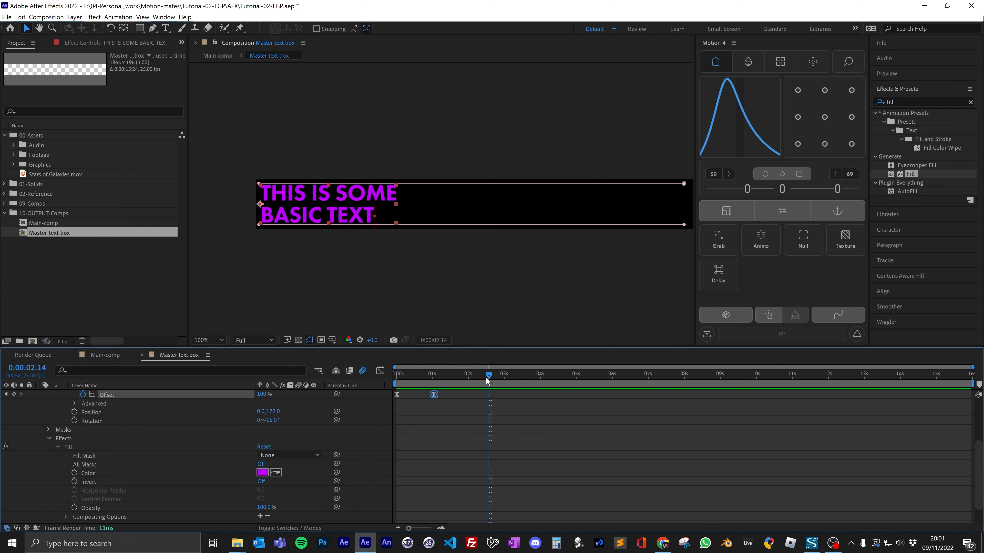
scroll(158, 465, up, 3)
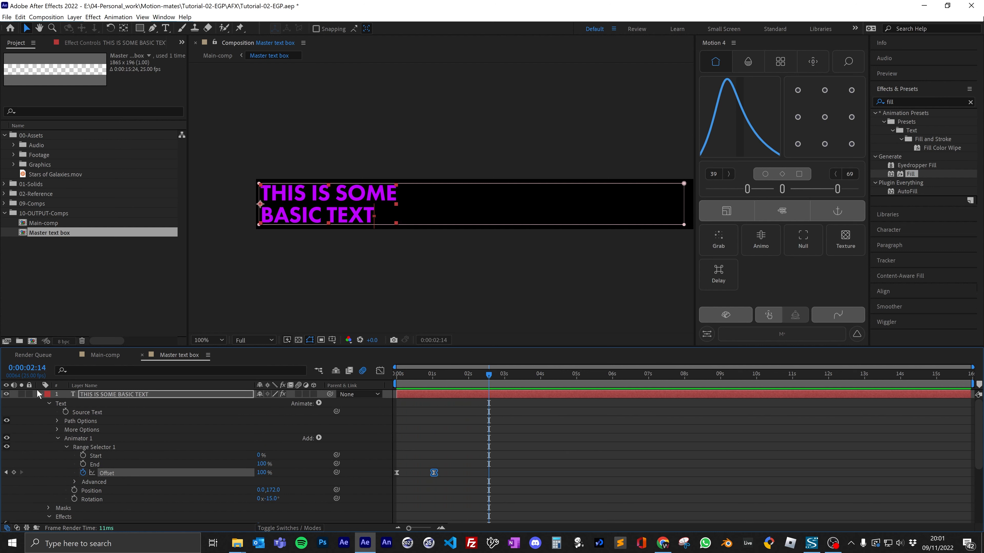
click(39, 393)
key(t)
click(65, 403)
click(506, 375)
drag(259, 404, 122, 400)
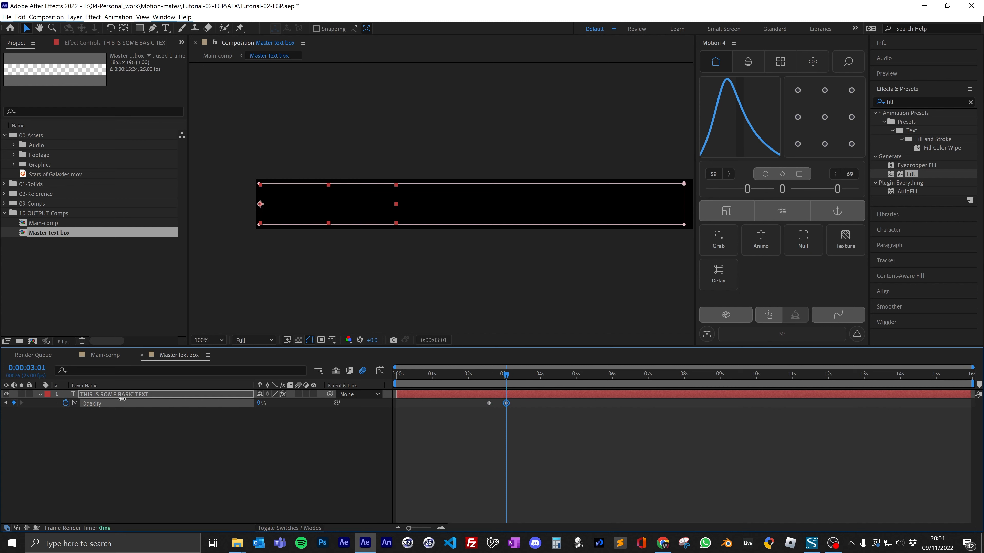
Step: Play back the text reveal and fade-out from the start of the Master text box composition
click(585, 449)
key(Home)
key(space)
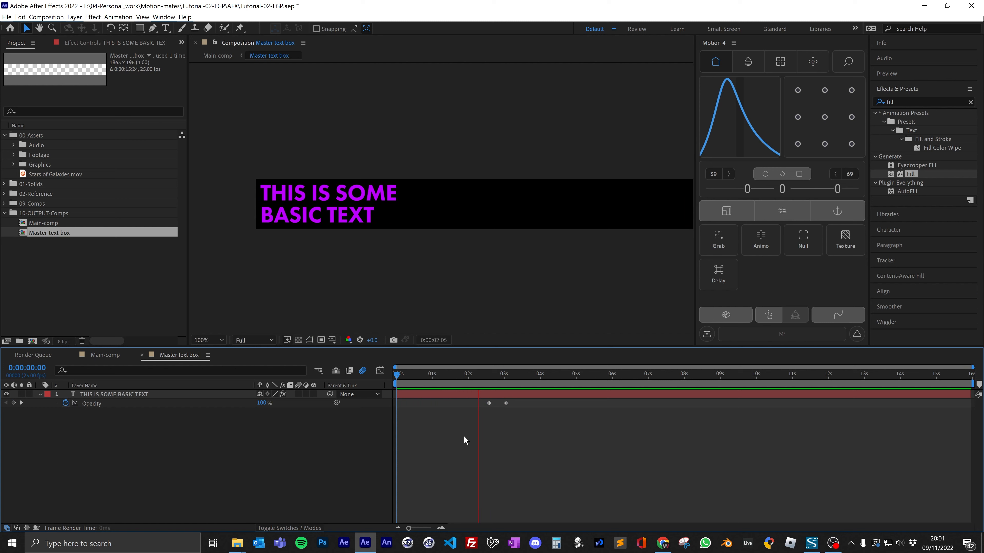
Step: End the work area at the last Opacity keyframe, at 0:00:03:00, and trim the Master text box composition to it
key(space)
click(425, 529)
mouse_move(650, 399)
mouse_down()
mouse_move(582, 411)
mouse_move(636, 405)
mouse_up()
click(635, 376)
key(n)
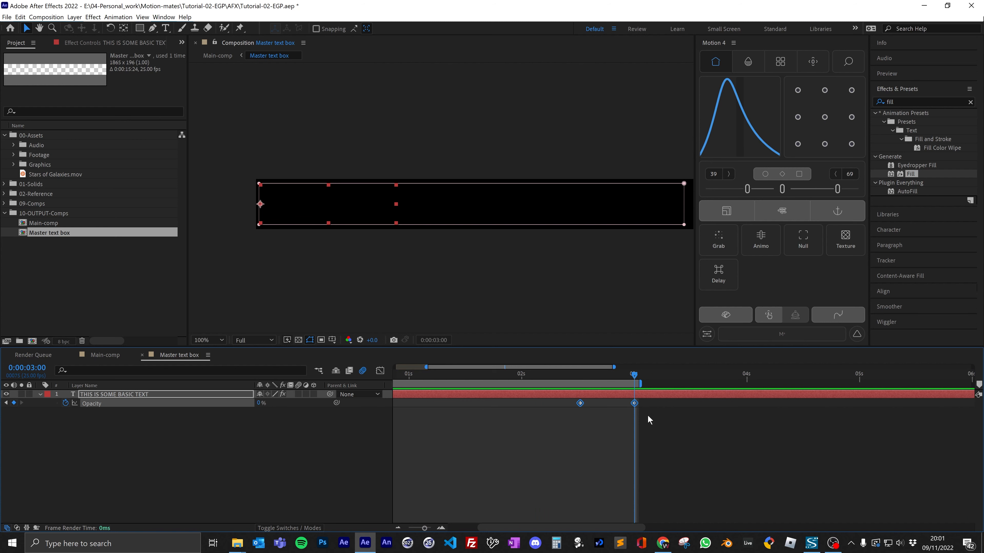
key(ctrl+shift+x)
drag(418, 528, 409, 528)
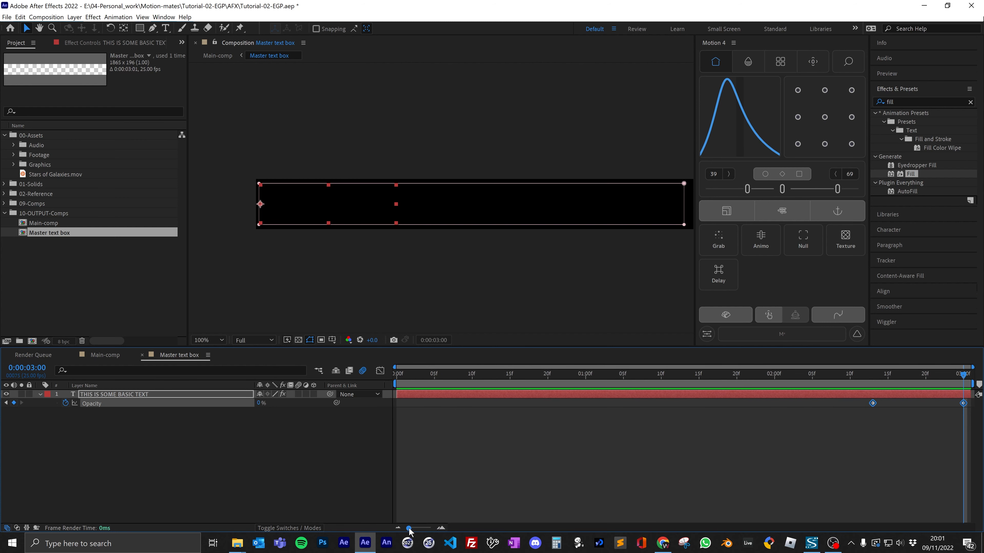
Step: Play back the trimmed Master text box composition and scrub through its text animation in Main-comp
key(space)
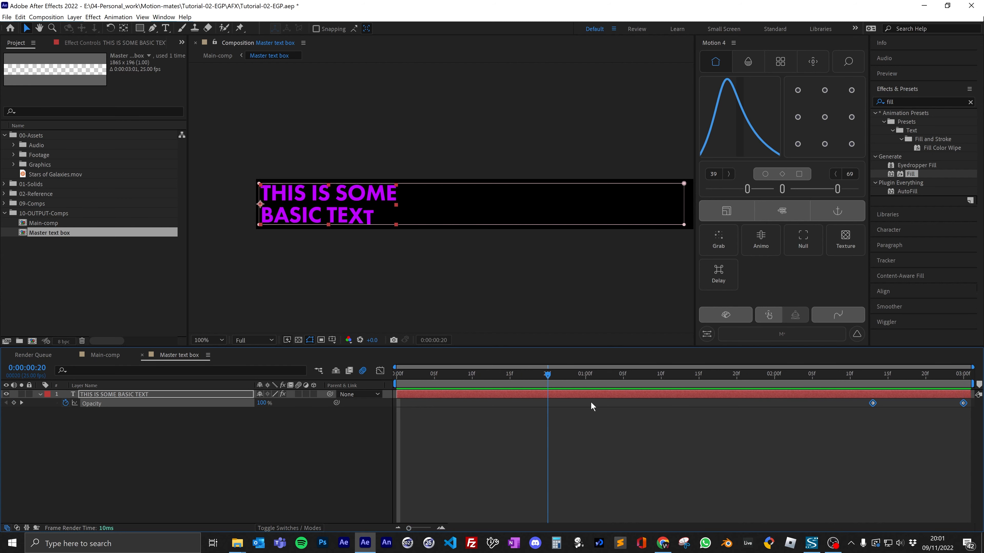
key(space)
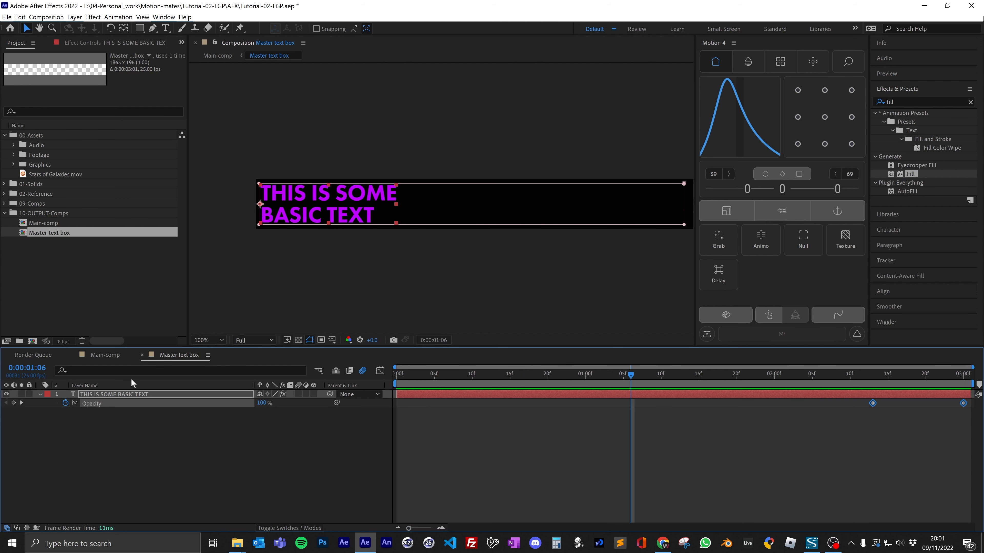
click(277, 467)
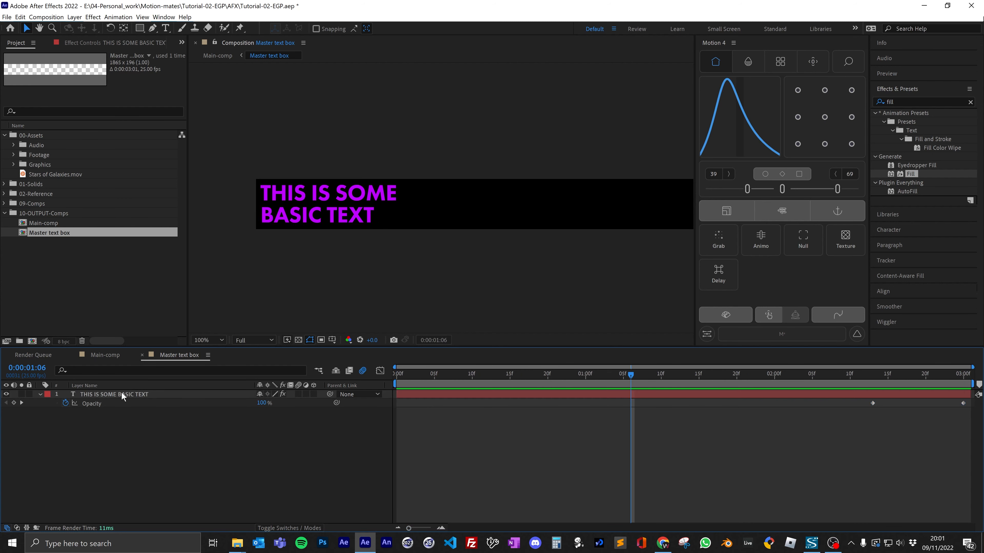
click(109, 360)
mouse_move(448, 375)
mouse_down()
mouse_move(499, 376)
mouse_move(407, 384)
mouse_move(497, 386)
mouse_move(436, 384)
mouse_up()
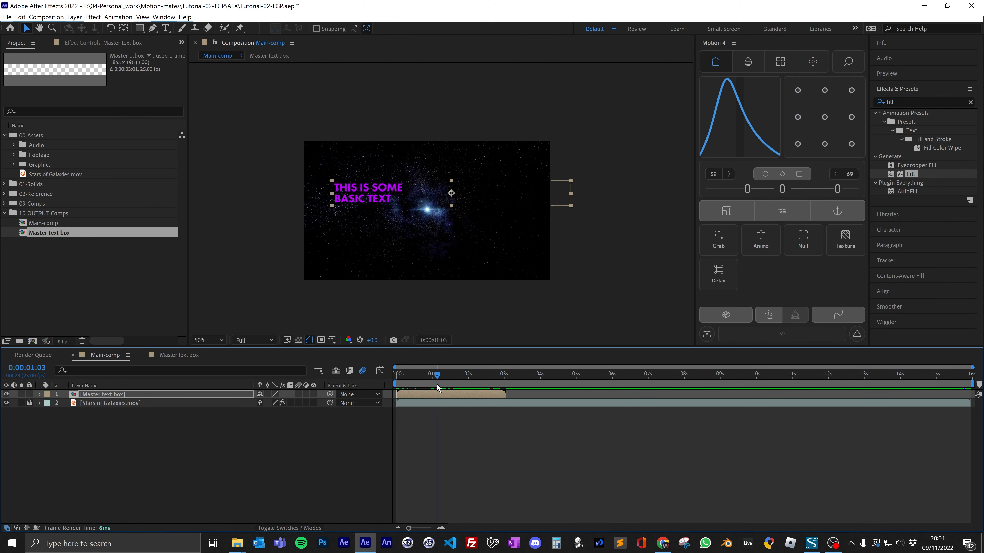
Step: Reopen the Master text box composition and create a Responsive Design – Time intro in it
double_click(181, 394)
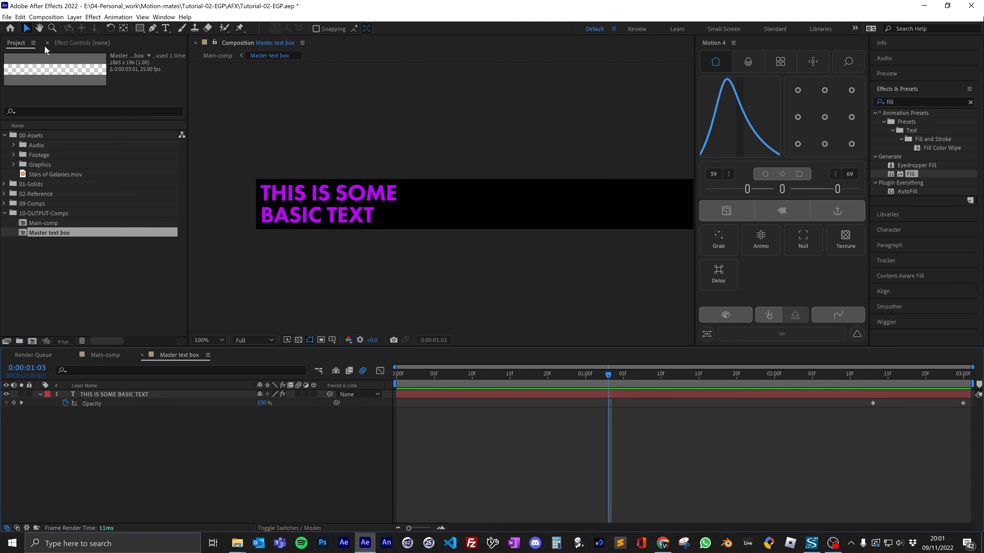
click(46, 17)
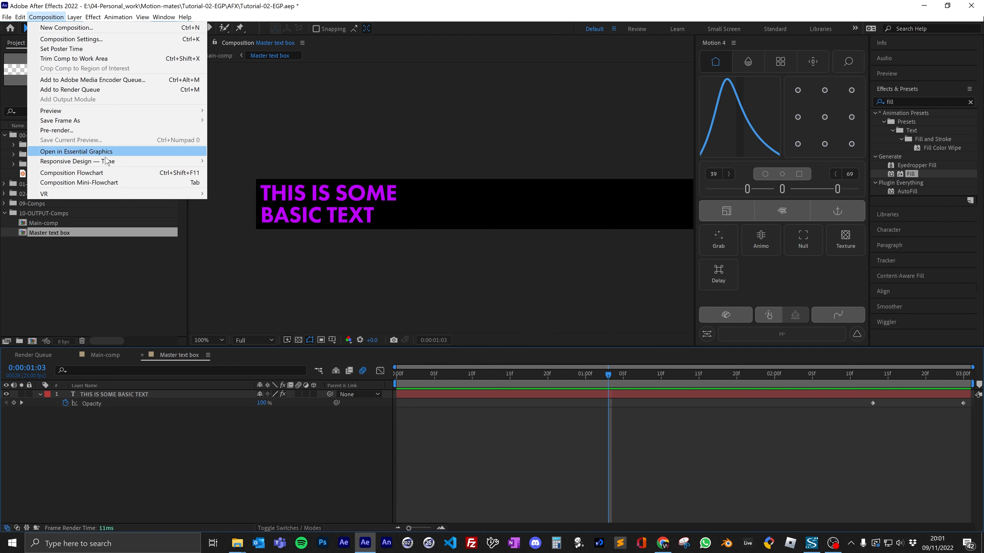
mouse_move(111, 166)
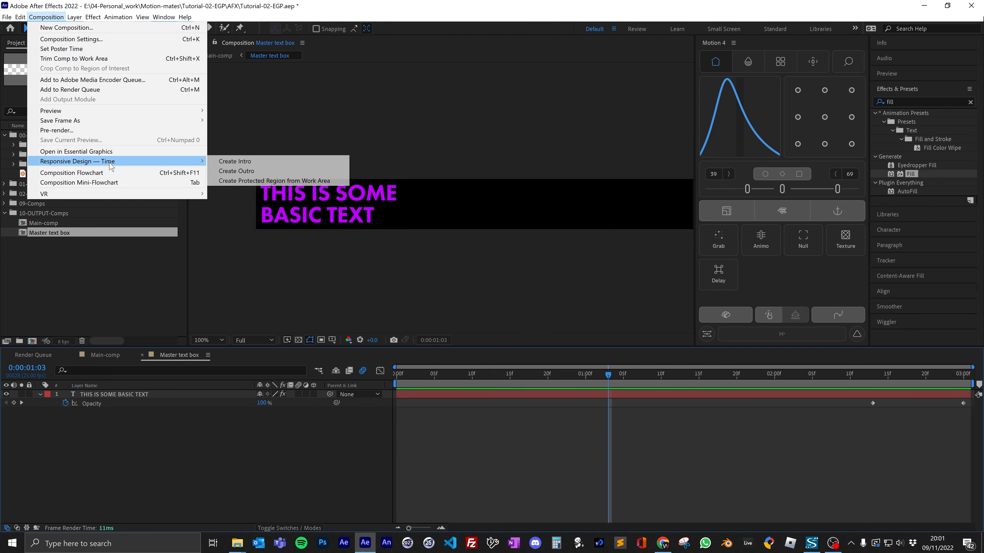
click(251, 163)
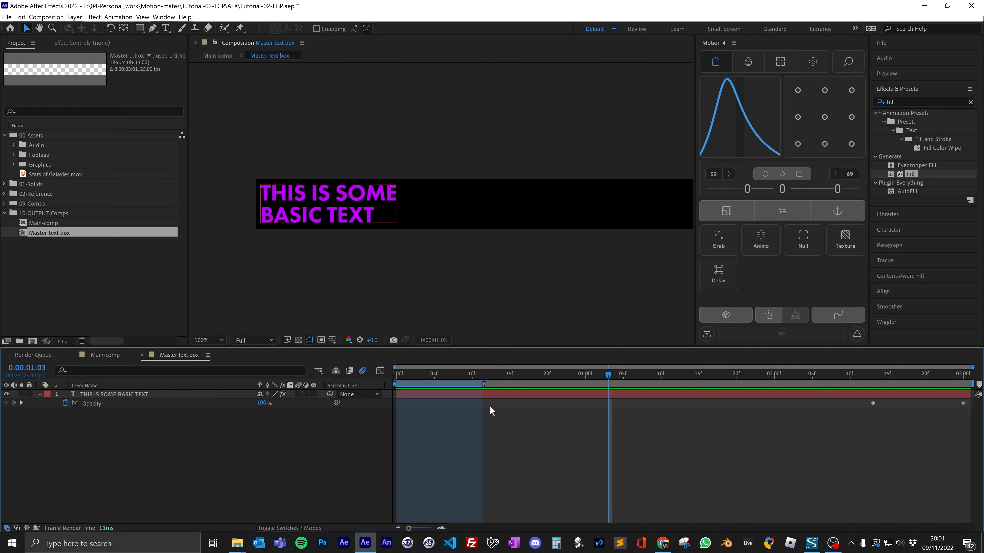
Step: Play the Master text box composition from the start to review the text reveal against the intro region
drag(467, 373, 393, 373)
key(space)
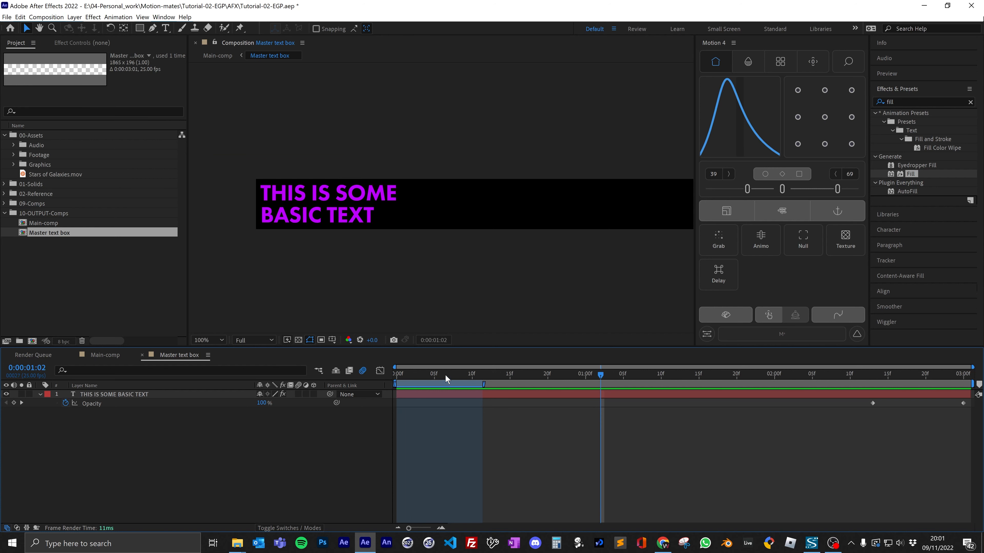
drag(445, 374, 397, 372)
key(space)
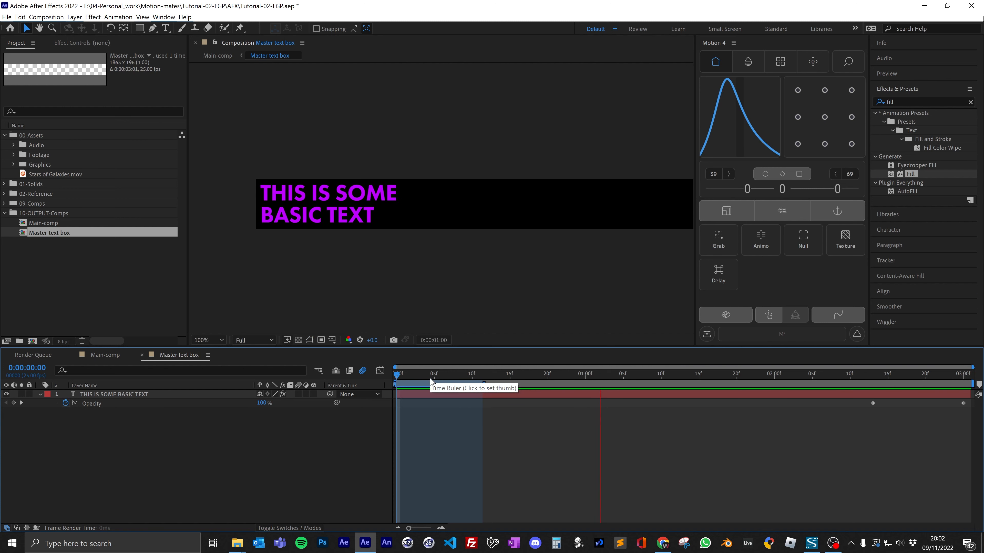
key(space)
Step: Create a Responsive Design – Time outro spanning the fade-out, from the Opacity keyframe at 0:00:02:13 to the composition's end
drag(828, 374, 872, 379)
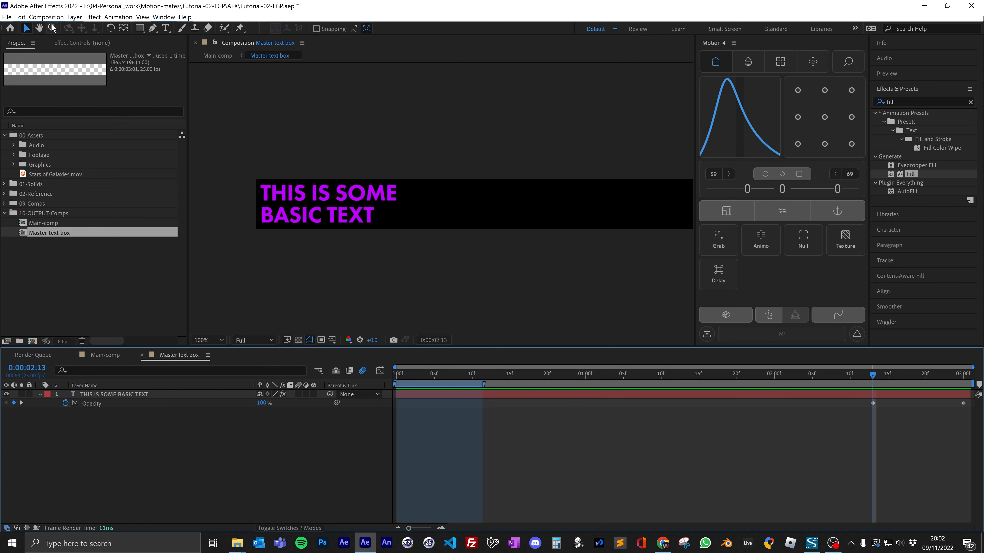
click(46, 16)
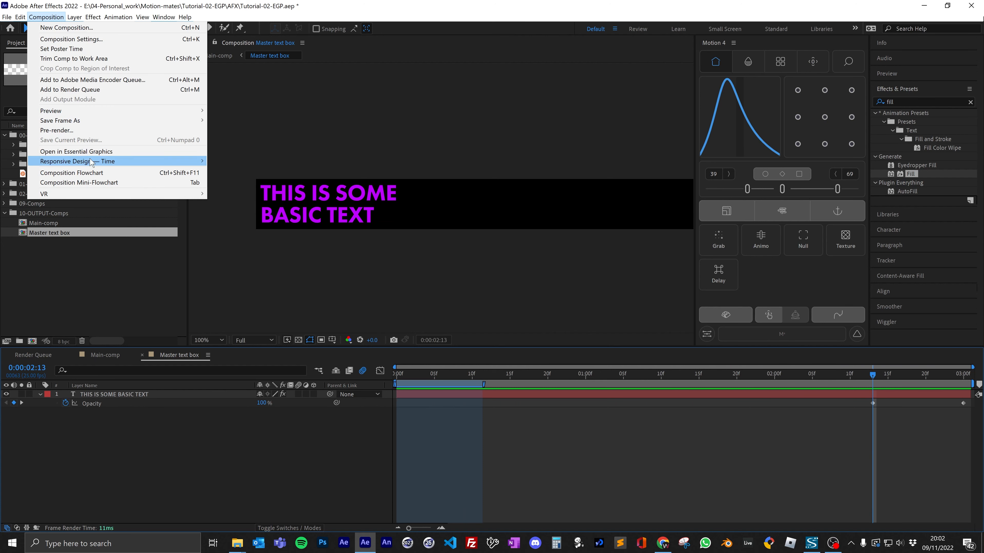
click(40, 17)
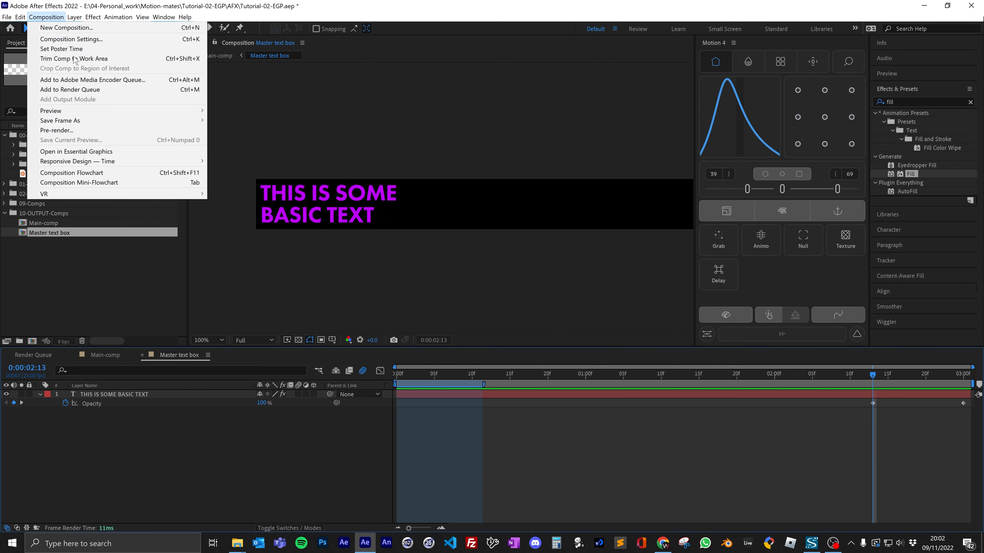
mouse_move(117, 161)
click(267, 170)
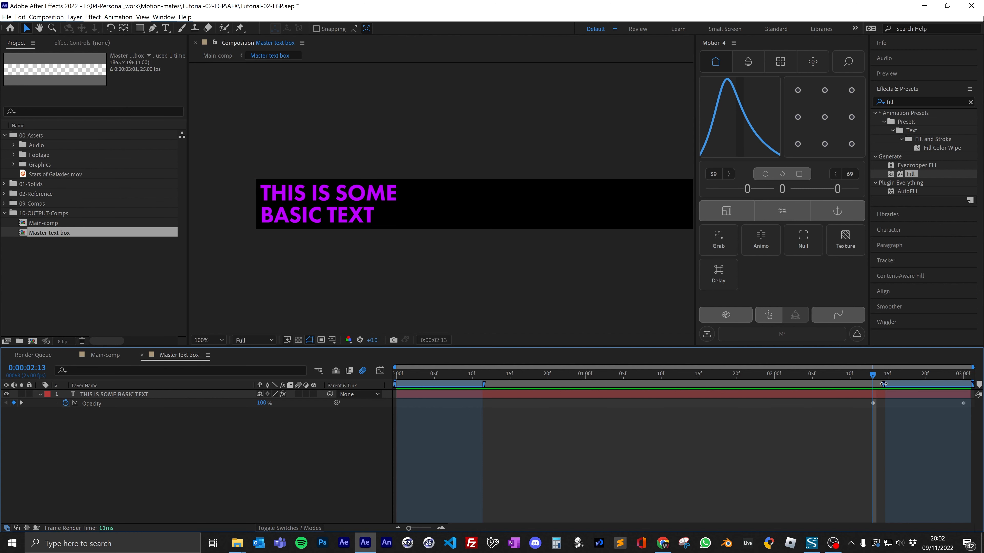
drag(883, 384, 869, 383)
drag(959, 384, 971, 385)
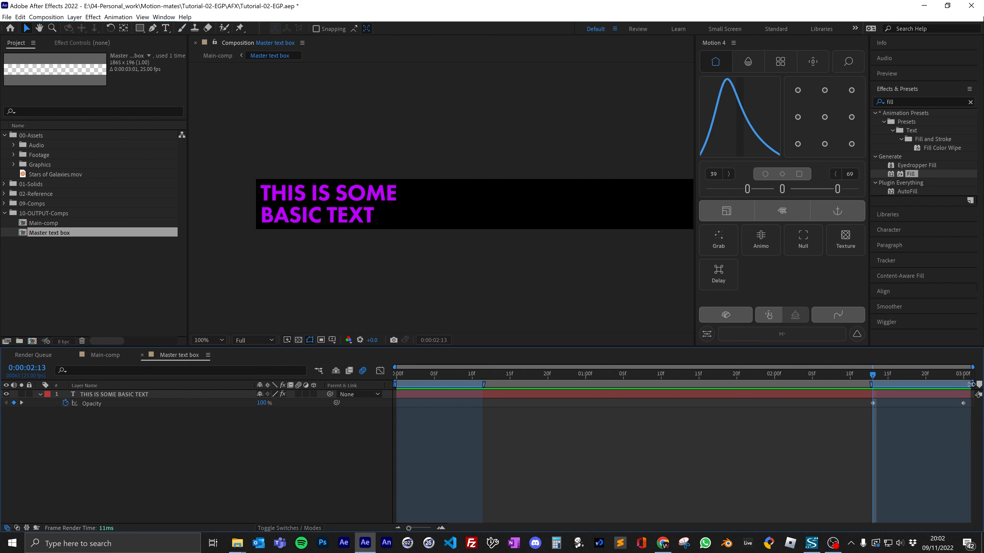
key(space)
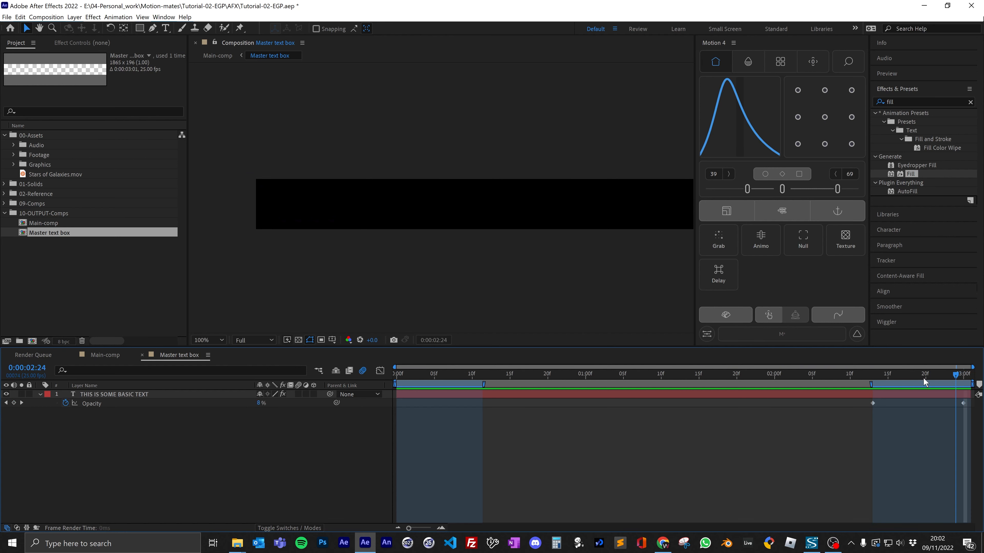
mouse_move(874, 380)
mouse_down()
mouse_move(957, 388)
mouse_move(873, 391)
mouse_up()
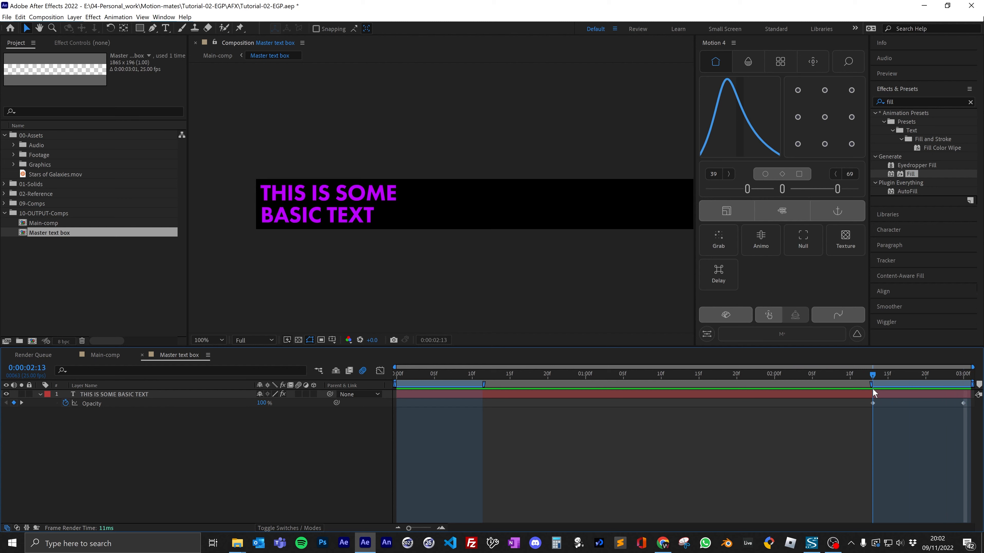
Step: Replace the Master text box layer in Main-comp with a fresh instance above Stars of Galaxies.mov, placing its text in the frame's upper left
click(142, 355)
click(202, 440)
click(143, 398)
key(Delete)
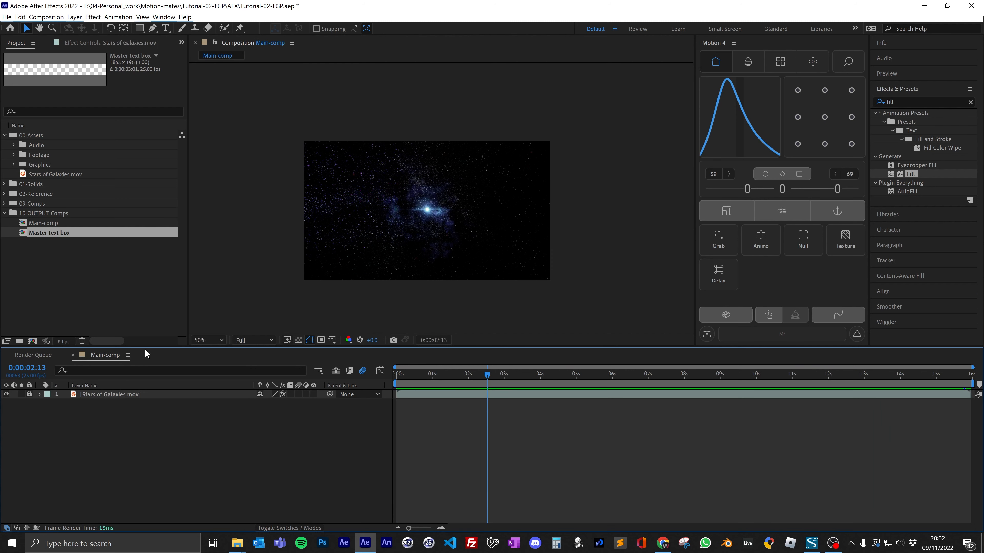
drag(45, 231, 166, 394)
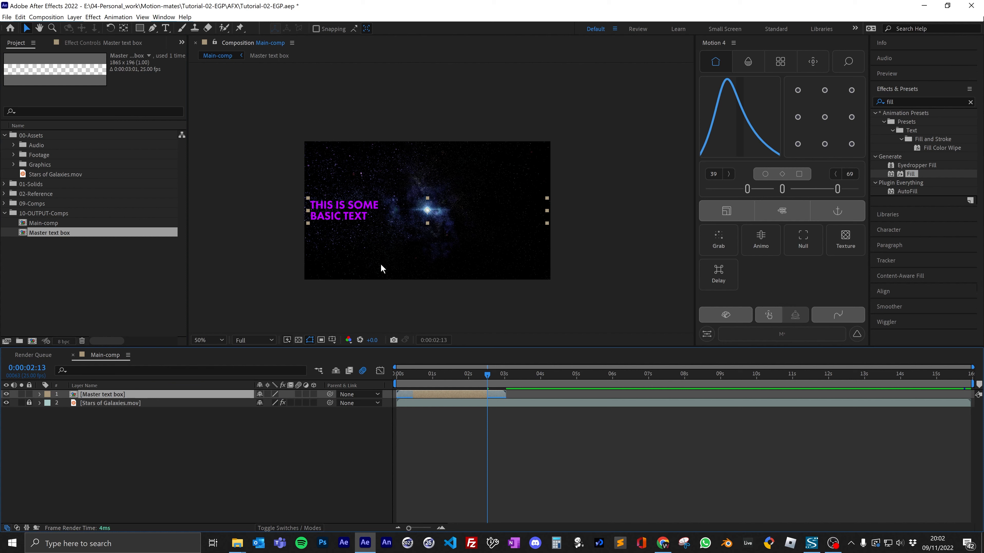
drag(343, 206, 363, 176)
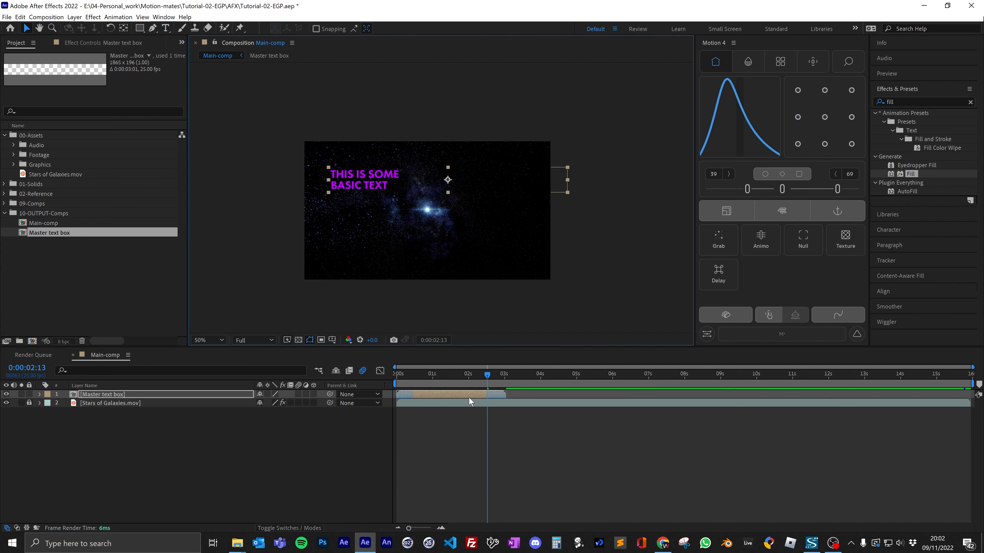
Step: Shorten the Master text box layer to end just past the 1-second mark and play Main-comp from the start
drag(507, 394, 441, 394)
key(Home)
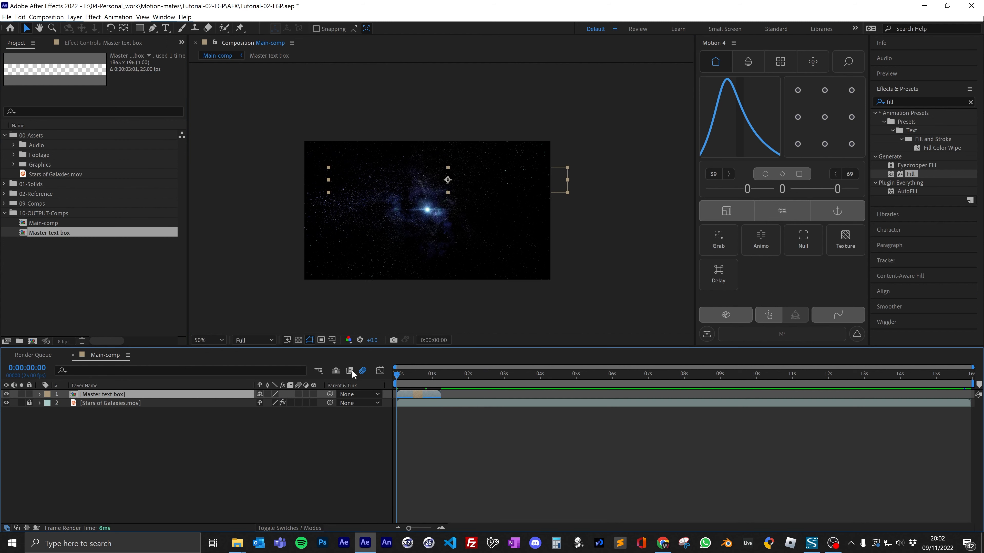
key(space)
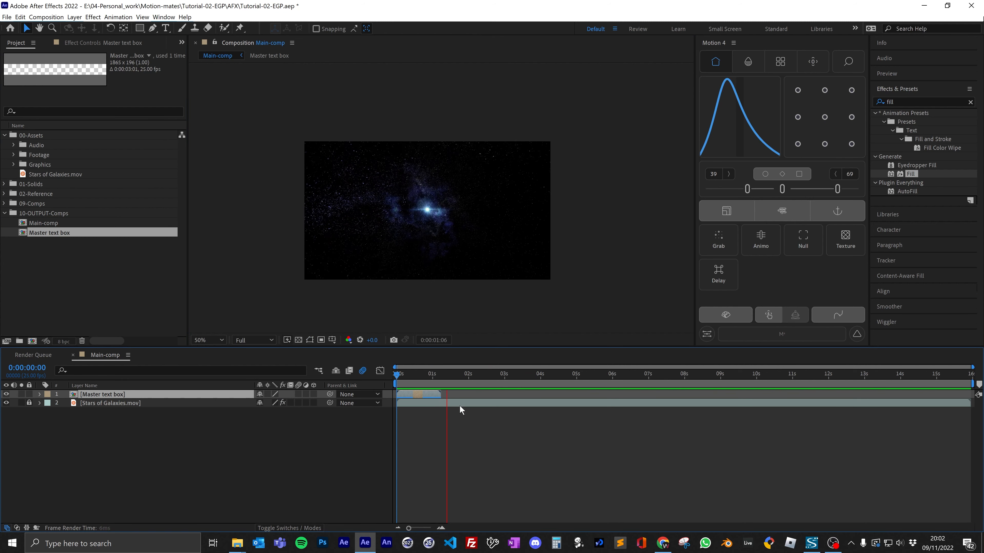
drag(414, 372, 384, 374)
key(space)
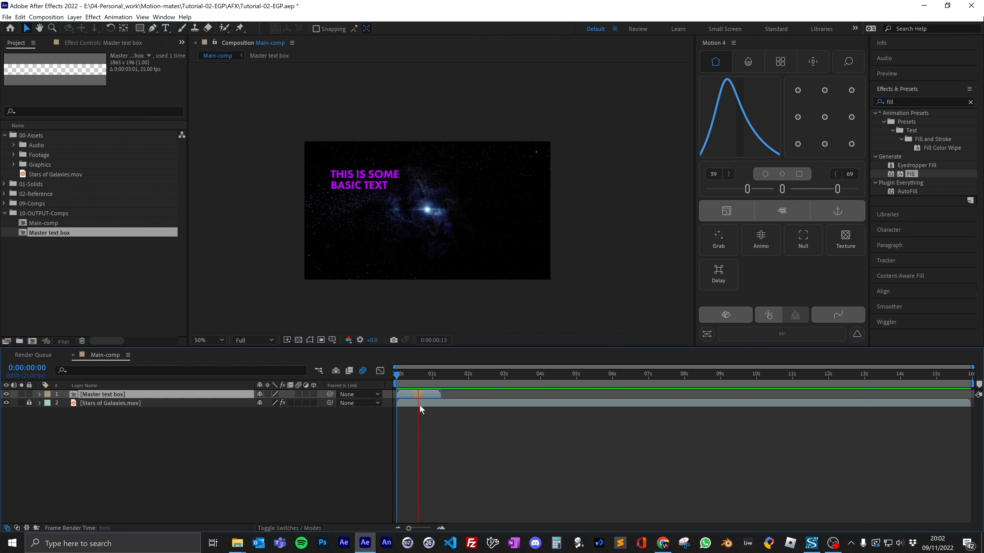
key(space)
Step: Extend the Master text box layer to about 0:00:01:15 and replay Main-comp from the start
drag(440, 394, 453, 394)
key(Home)
key(space)
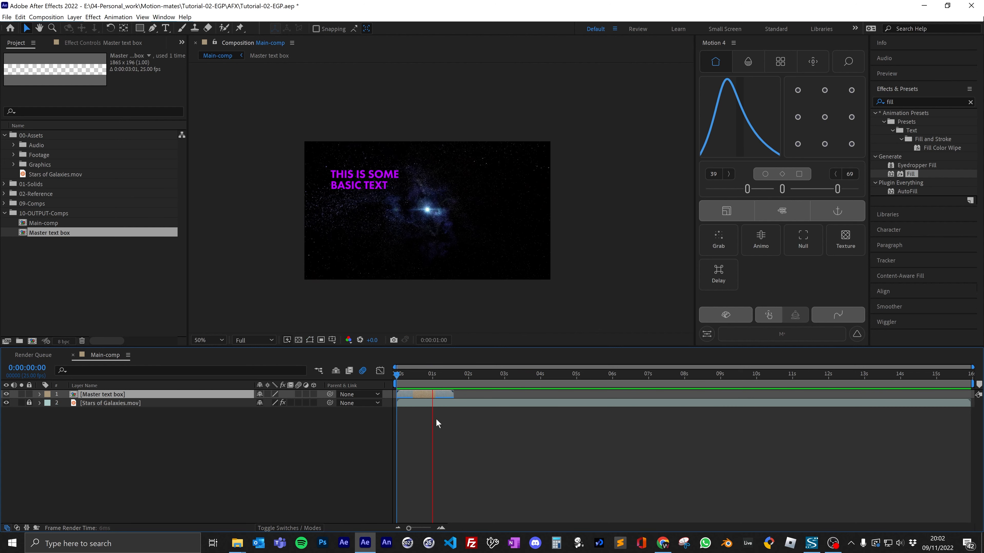
key(space)
Step: Stretch the Master text box layer's end to about the 12-second mark and play Main-comp from the start
drag(453, 394, 826, 395)
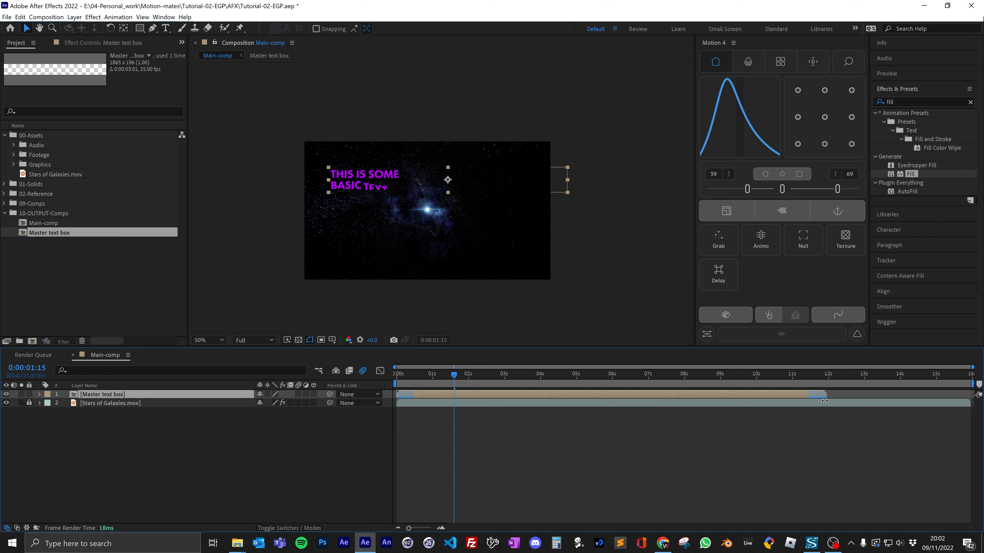
drag(472, 375, 395, 375)
key(space)
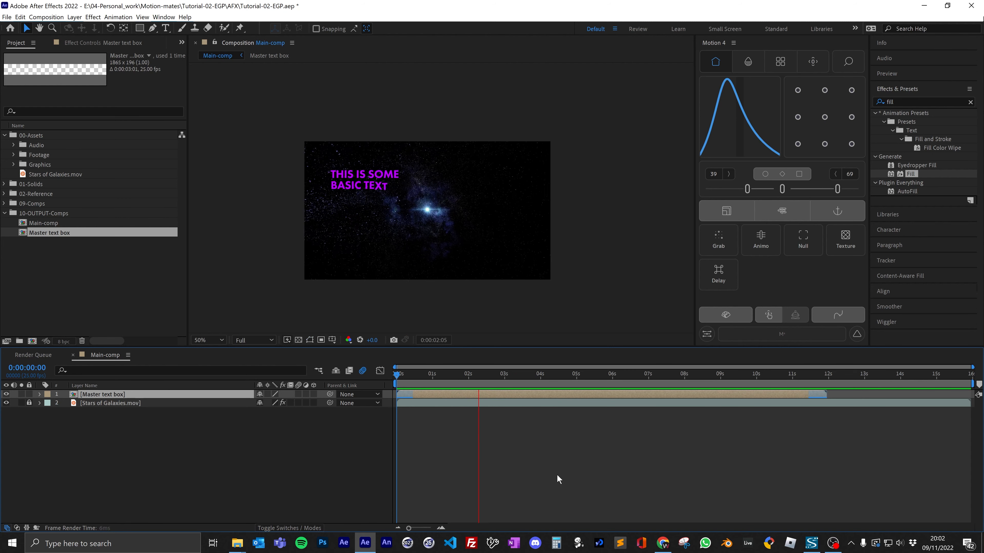
Step: Shorten the intro region in Master text box to about 11 frames and play the text reveal in Main-comp
double_click(419, 396)
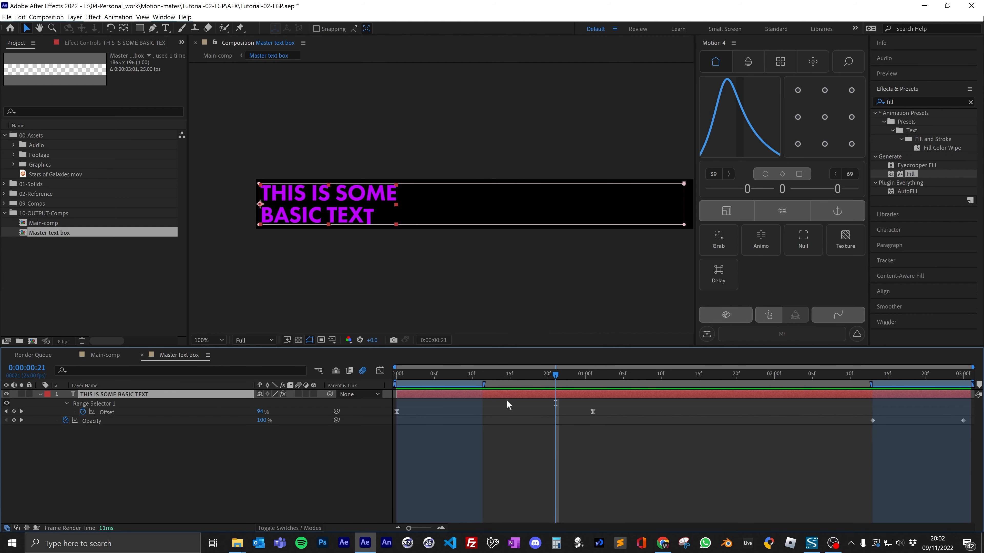
mouse_move(484, 383)
mouse_down()
mouse_move(589, 388)
mouse_move(480, 387)
mouse_up()
click(93, 357)
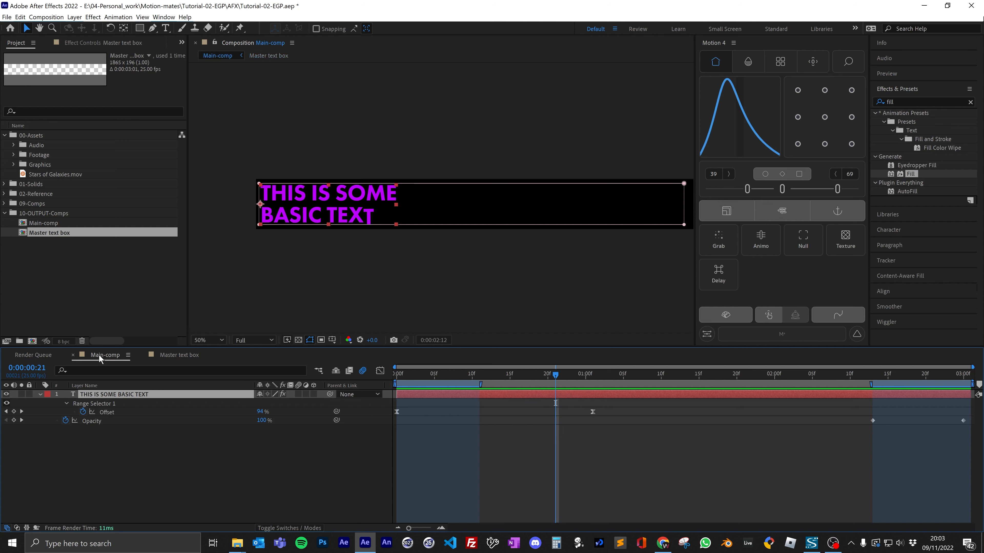
key(Home)
key(space)
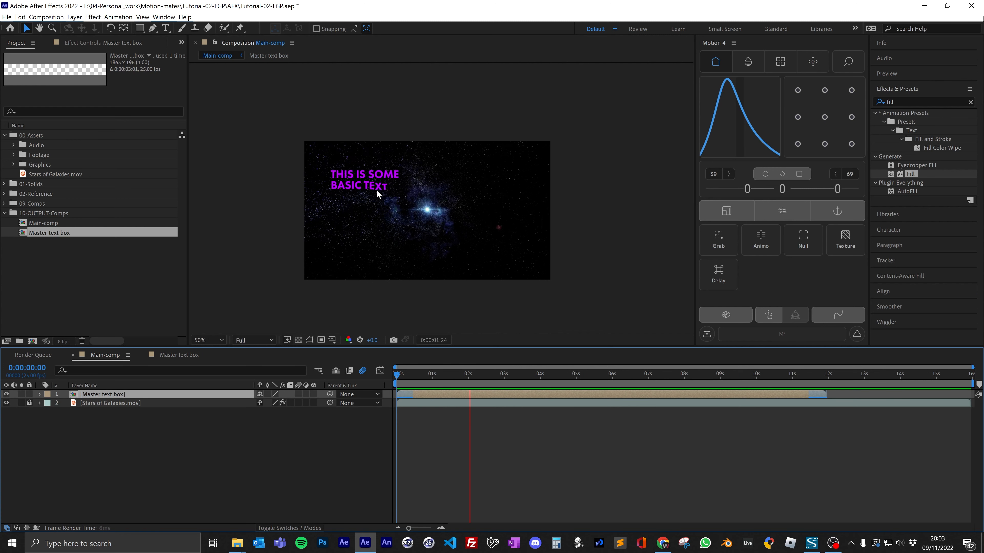
key(space)
Step: Extend the intro region in Master text box just past the last Offset keyframe, to about 0:00:01:02, and play Main-comp
click(184, 356)
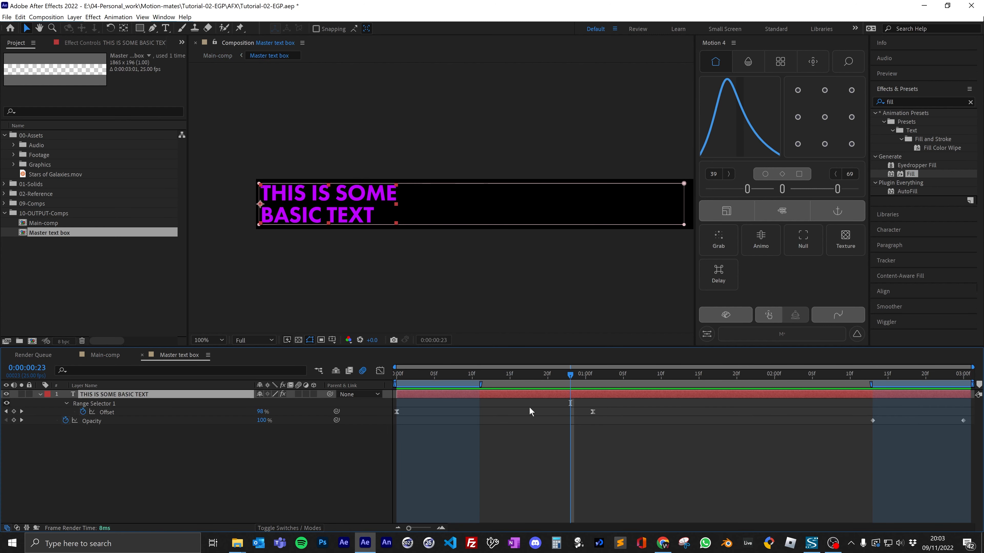
drag(482, 384, 593, 388)
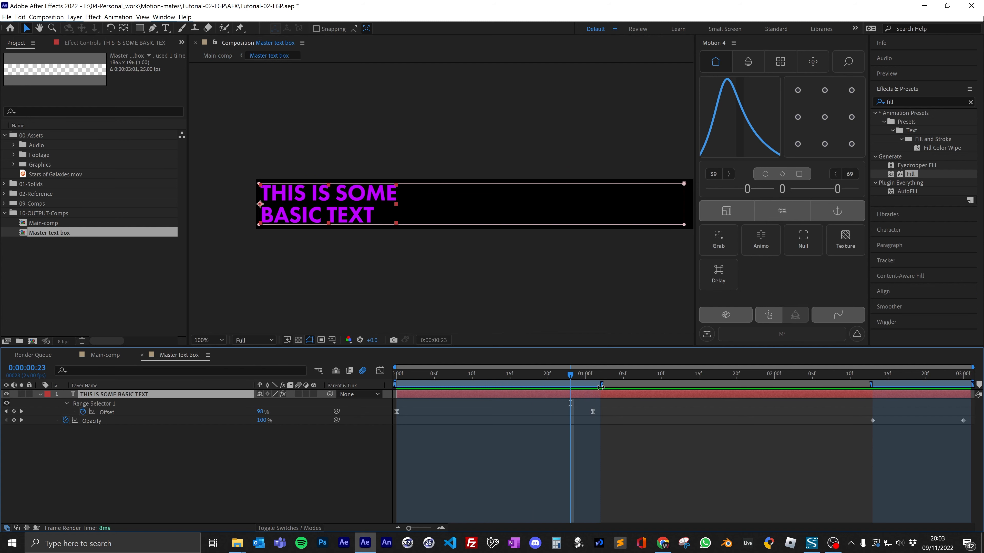
click(121, 355)
drag(477, 370, 396, 374)
key(space)
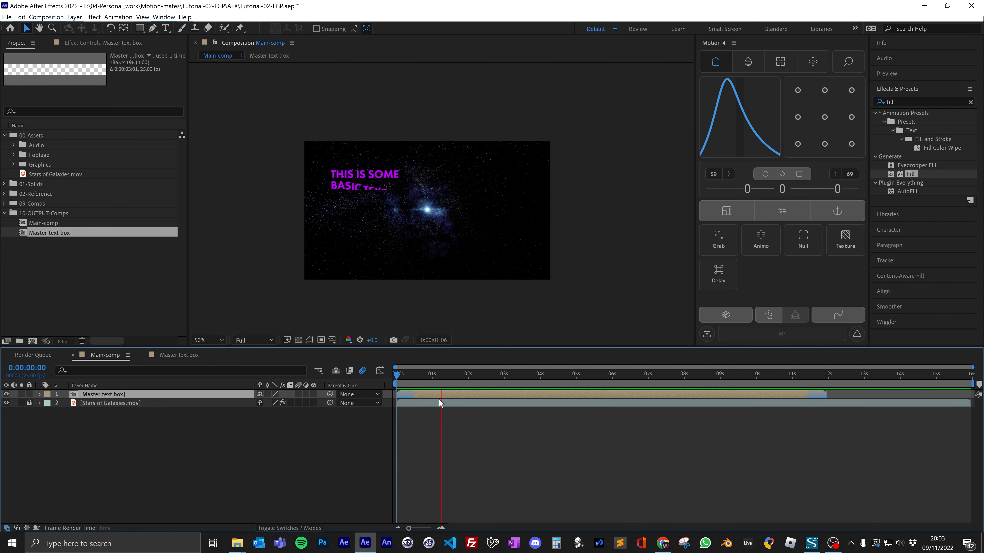
Step: Reopen the Master text box composition from its layer in Main-comp and deselect the text layer
click(456, 394)
double_click(456, 394)
click(655, 459)
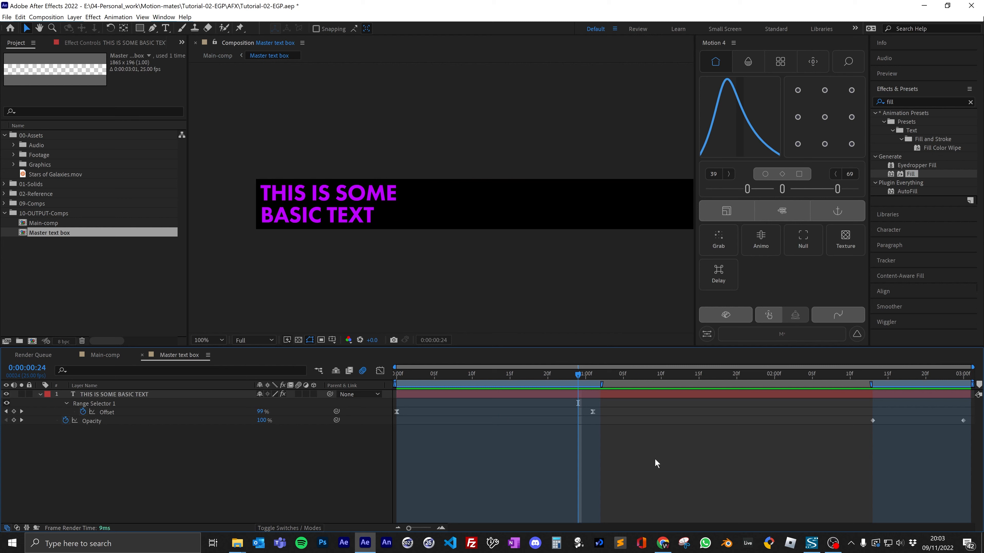
Step: Scrub through the text reveal in Master text box and play the composition from the start
drag(583, 375, 644, 374)
key(Home)
key(space)
key(space)
Step: Replace the stretched Master text box layer in Main-comp with a fresh instance placed above Stars of Galaxies.mov
click(129, 355)
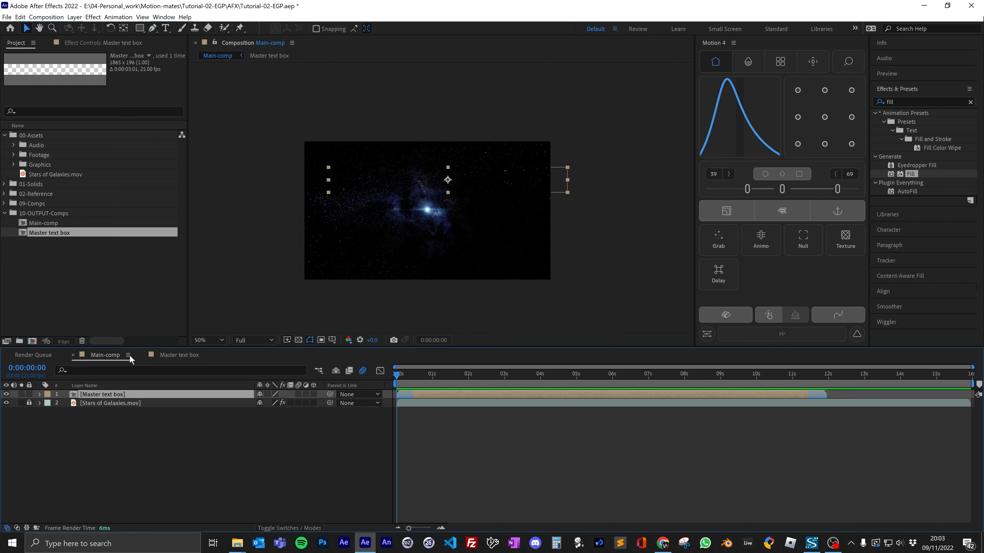
key(Delete)
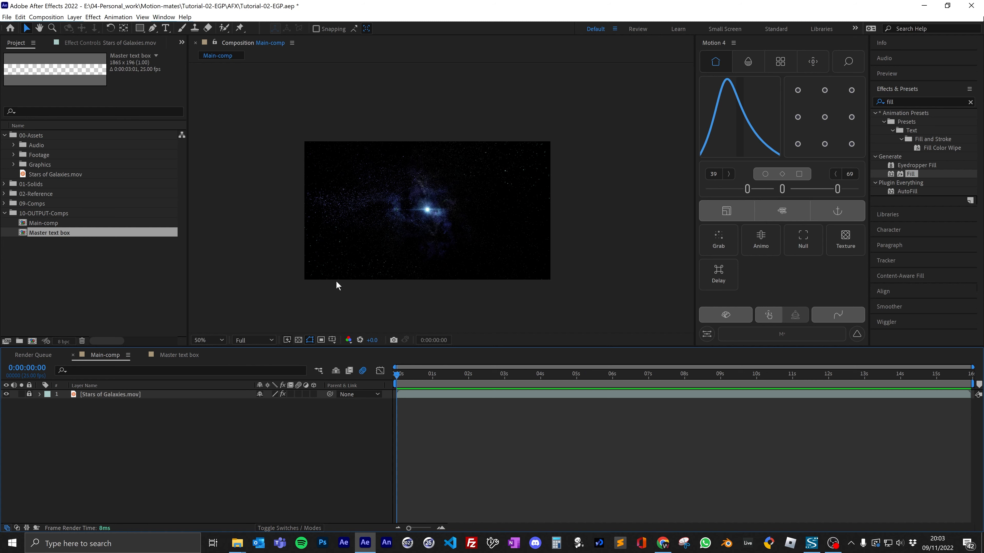
drag(57, 234, 132, 396)
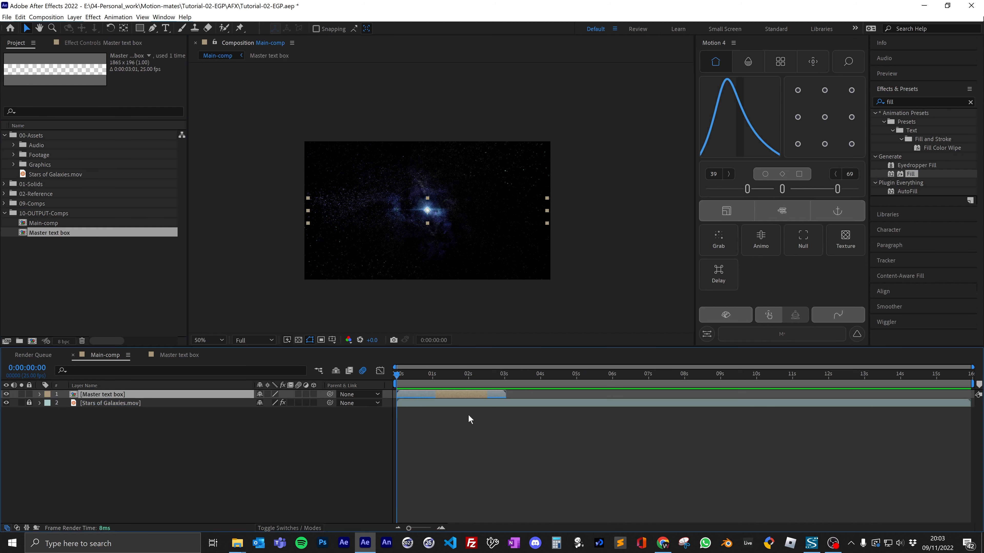
Step: Stretch the new Master text box layer's end to just past the 13-second mark and play Main-comp from the start
drag(506, 395, 876, 394)
key(space)
key(space)
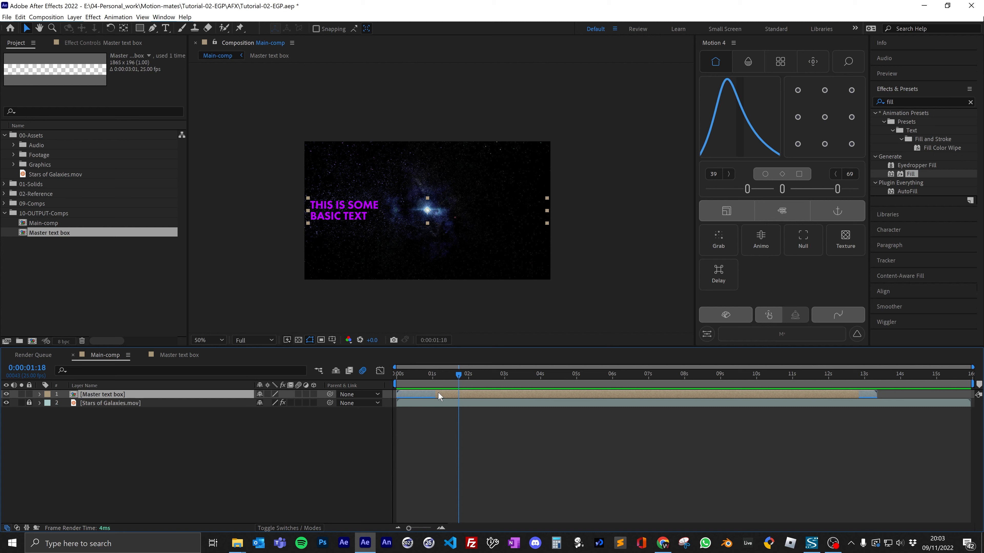
drag(439, 377, 363, 376)
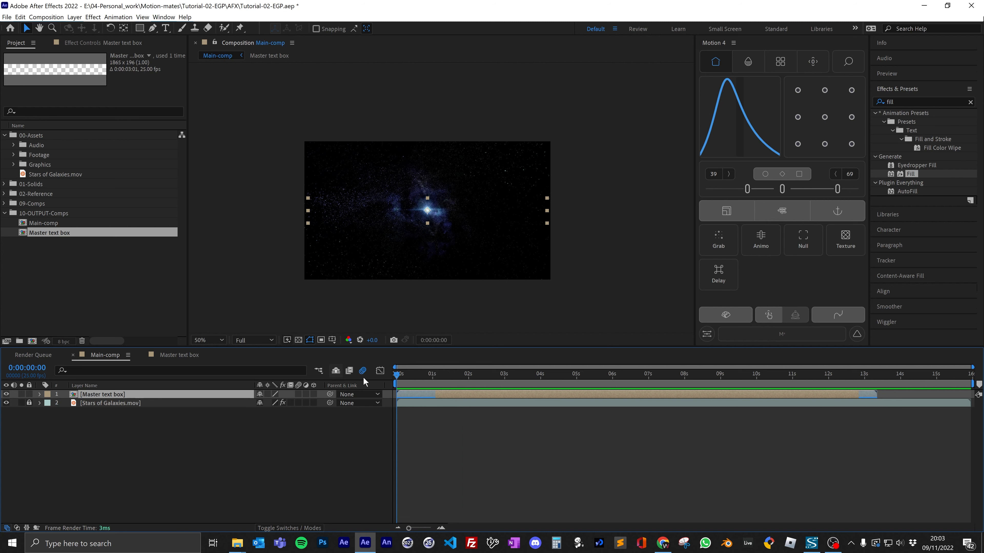
key(space)
key(space)
Step: Shorten the Master text box layer to just before the 7-second mark, then duplicate it and start the copy at about 2 seconds
drag(879, 397, 641, 396)
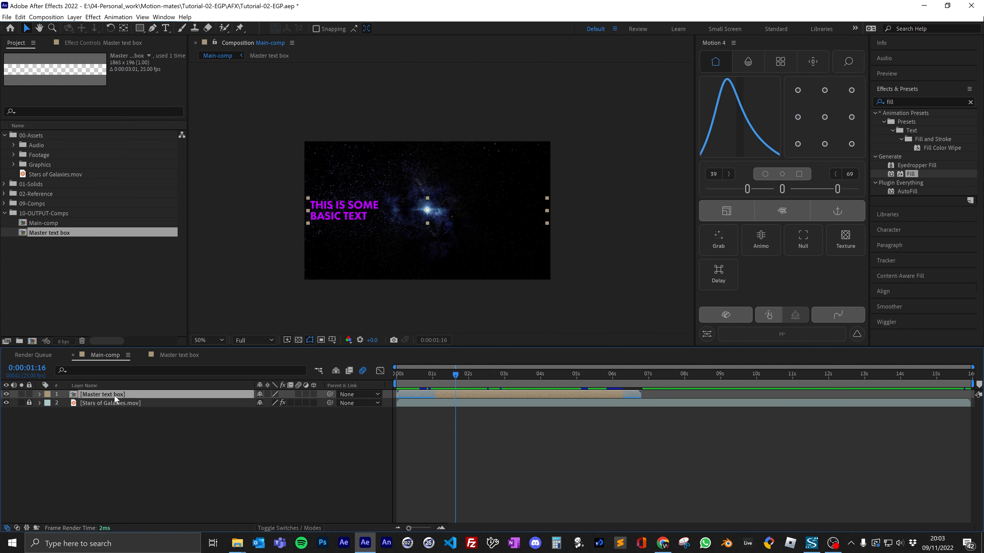
key(ctrl+d)
drag(505, 393, 586, 393)
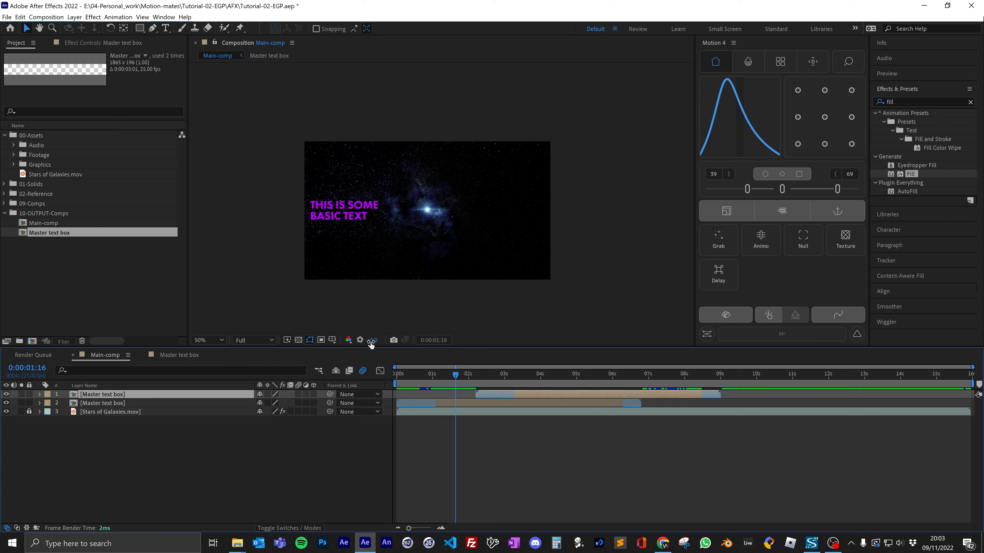
Step: Place the duplicate text box in the frame's lower right and the original in its upper left, and play Main-comp
click(576, 374)
drag(328, 198, 453, 225)
drag(344, 213, 356, 173)
key(space)
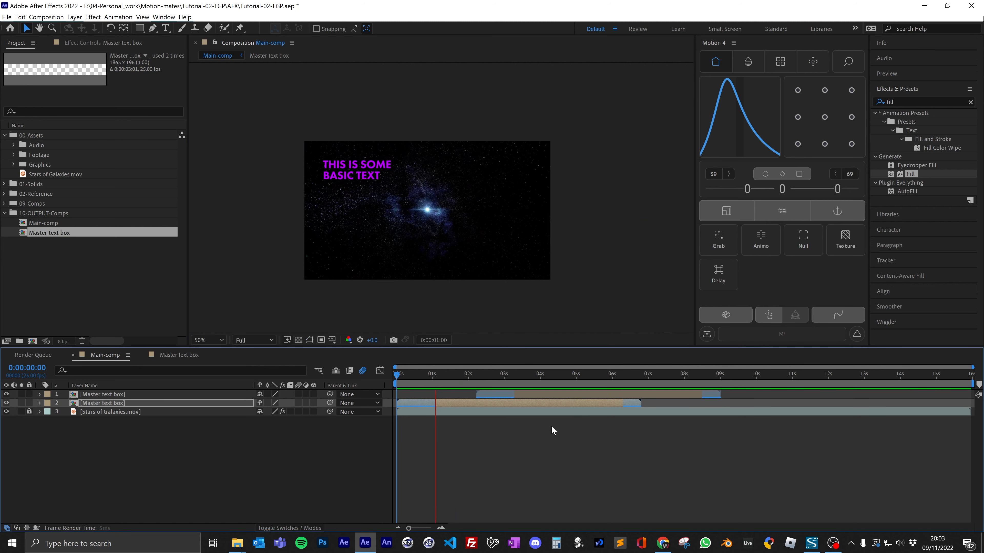
key(space)
Step: End the original text box at about 2.5 seconds, start the duplicate there, and end the duplicate at about 6 seconds
drag(639, 403, 449, 409)
drag(538, 394, 544, 393)
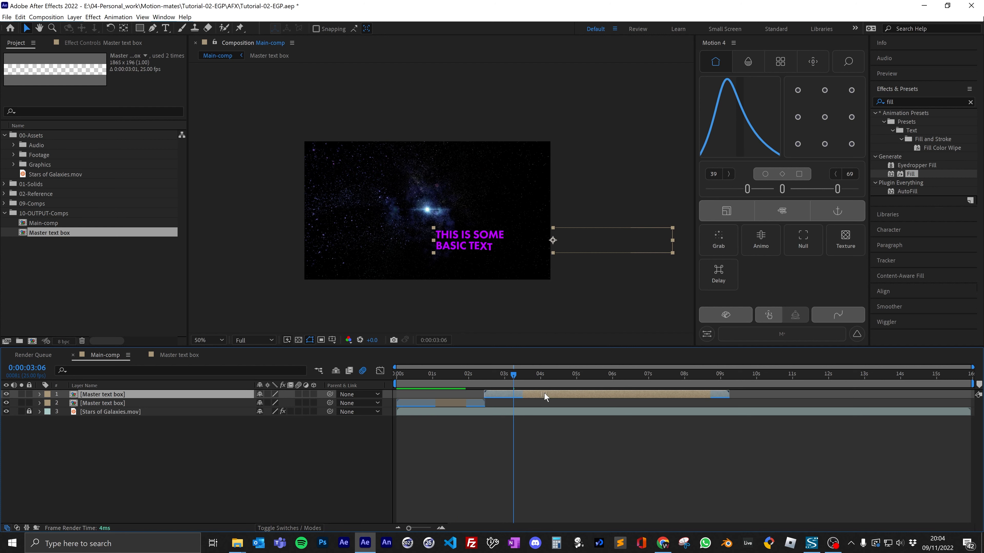
drag(731, 394, 612, 392)
Step: Play Main-comp from the start to review the two text boxes appearing one after the other
drag(499, 374, 469, 374)
drag(469, 374, 465, 375)
key(space)
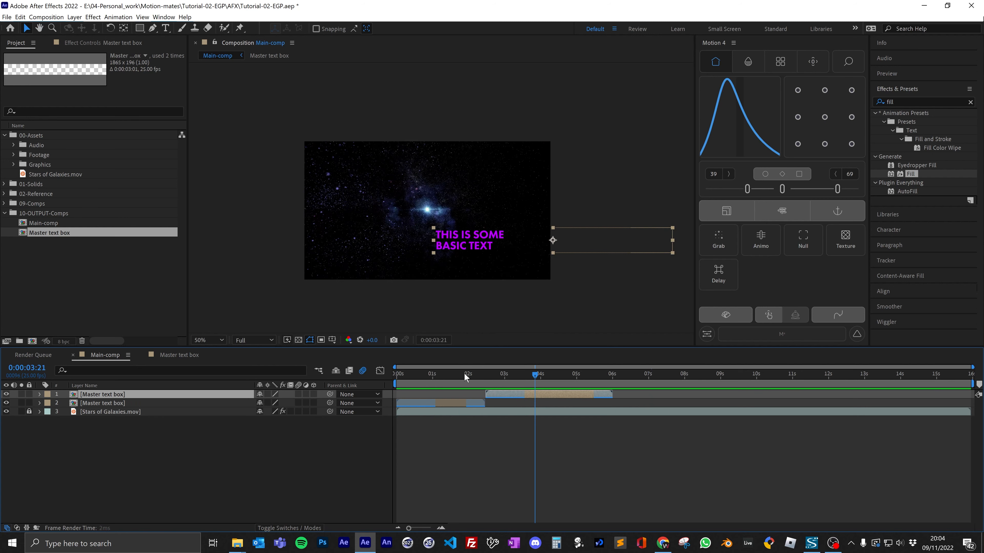
key(Home)
key(space)
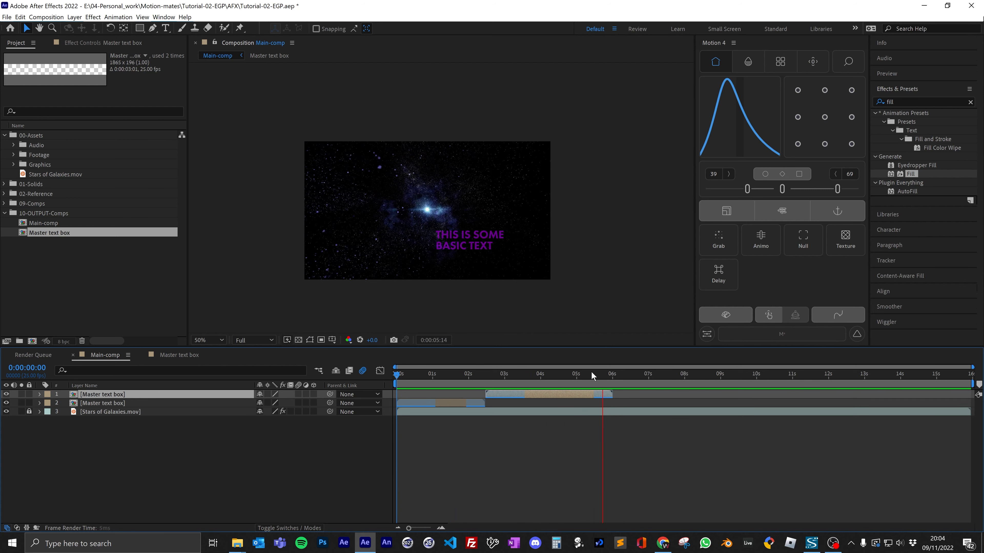
key(space)
Step: Set the duplicate text box's Fill Color essential property to bright green and play Main-comp from the start
click(40, 395)
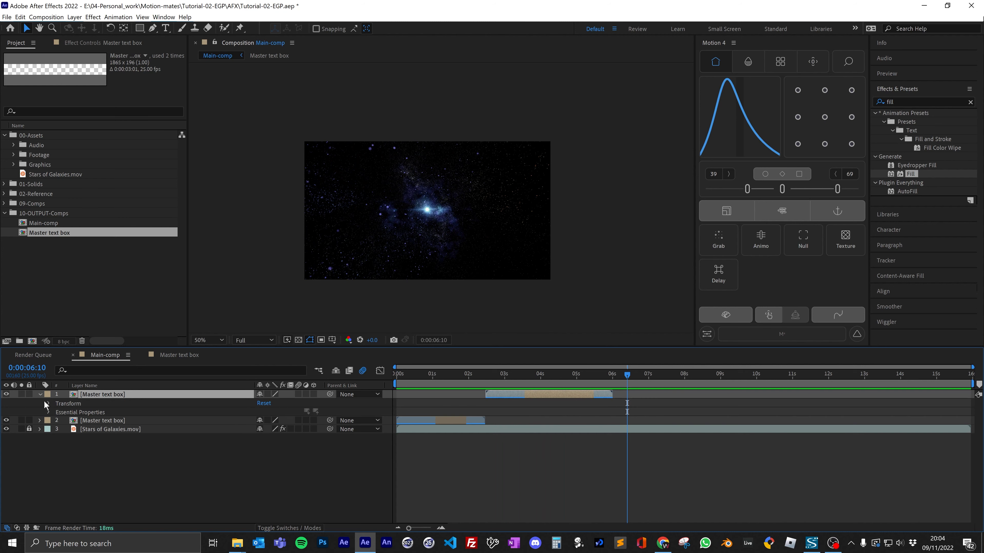
click(47, 412)
click(262, 429)
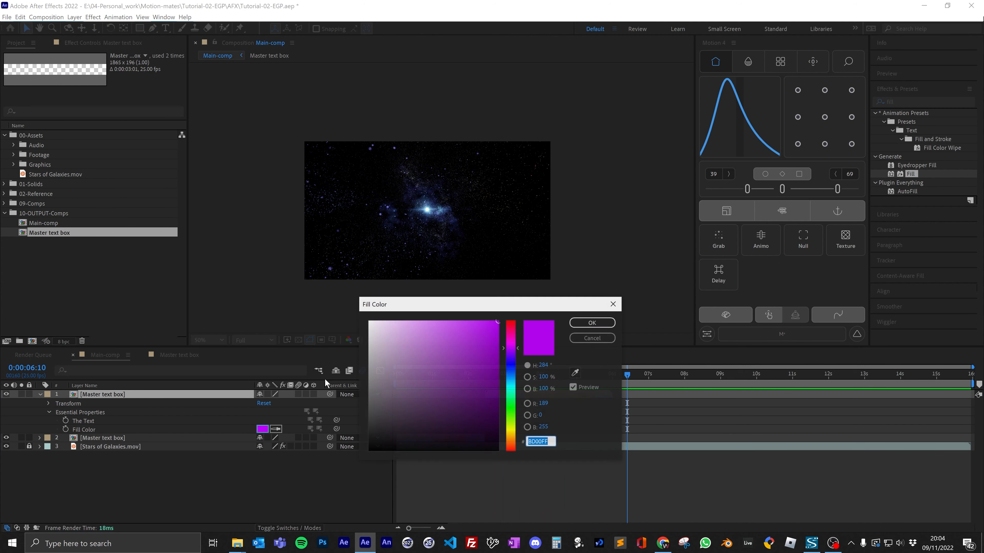
drag(516, 365, 512, 419)
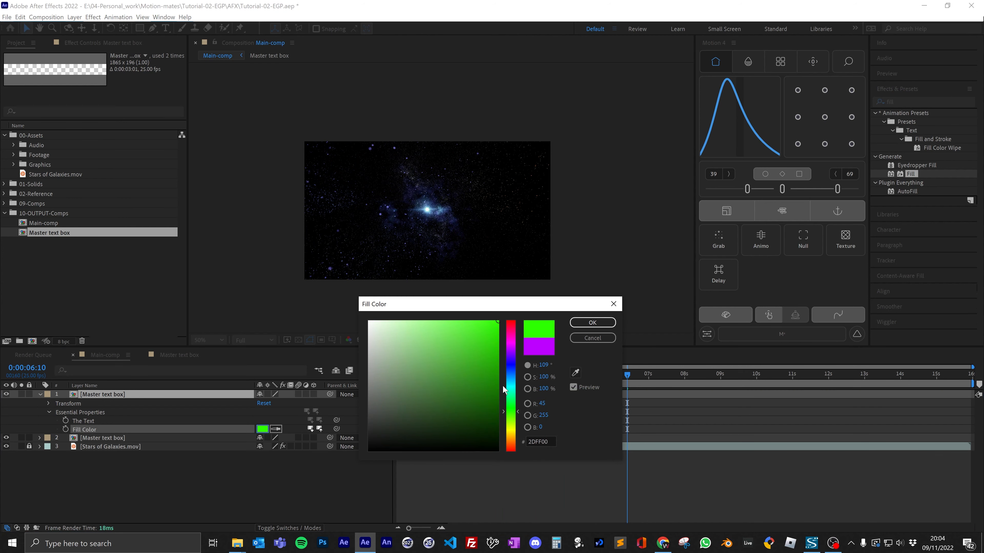
click(592, 322)
key(Home)
key(space)
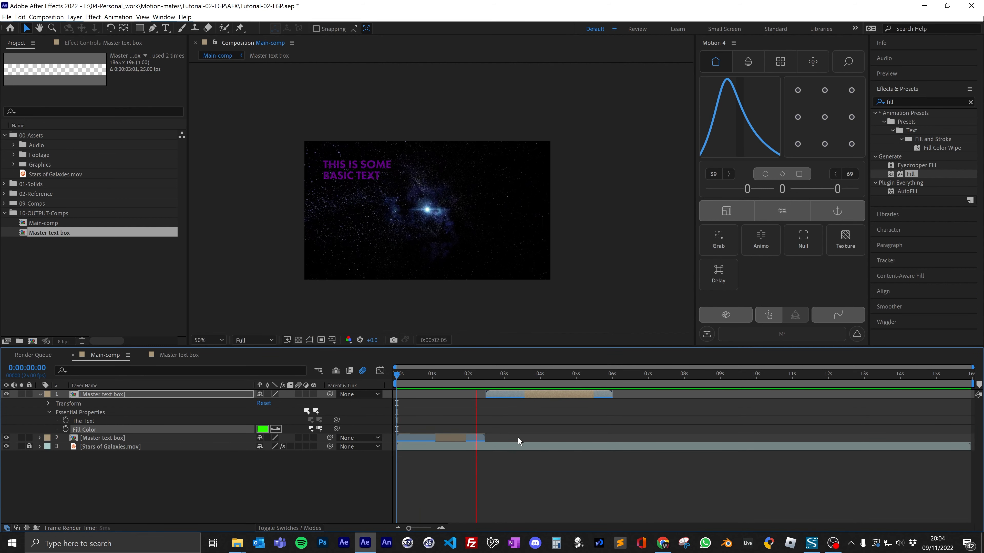
Step: Set The Text essential property of the duplicate text box to "NICE TITLE" and preview Main-comp from the start
right_click(81, 421)
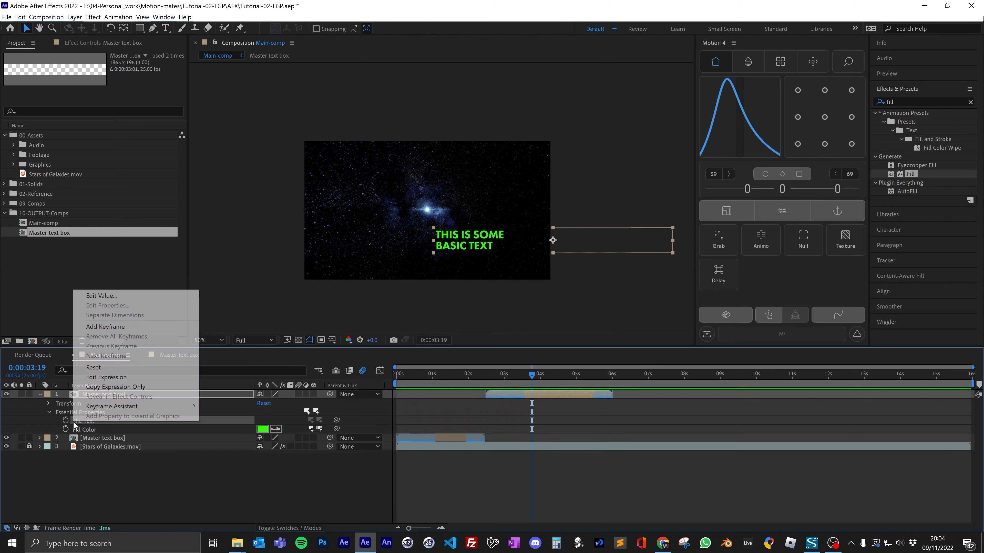
click(134, 300)
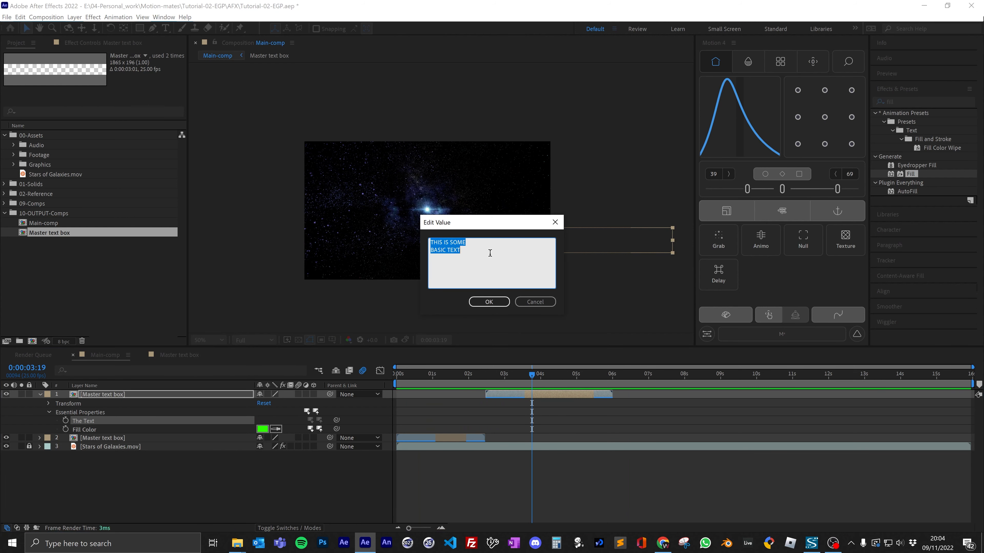
text(NICE TITLE)
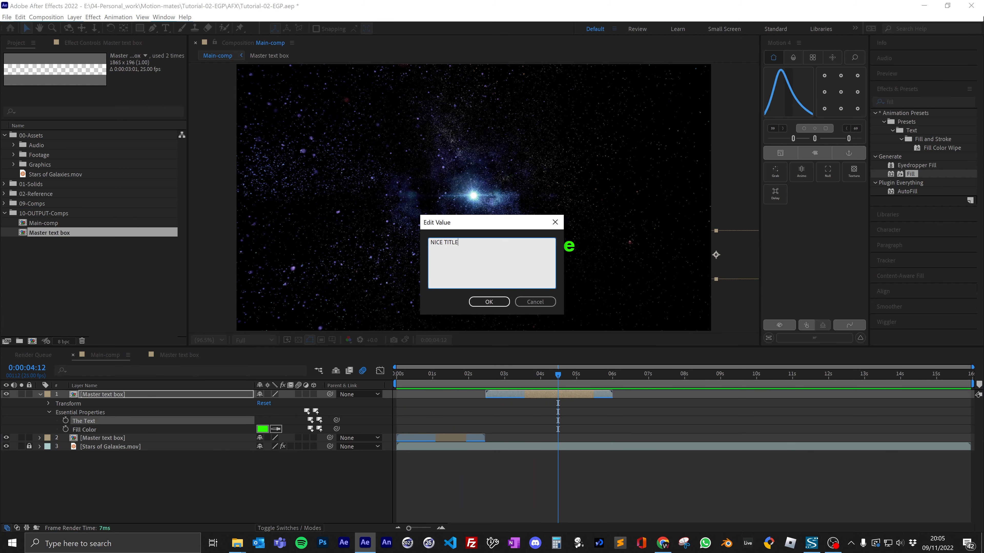
click(483, 305)
key(Home)
key(space)
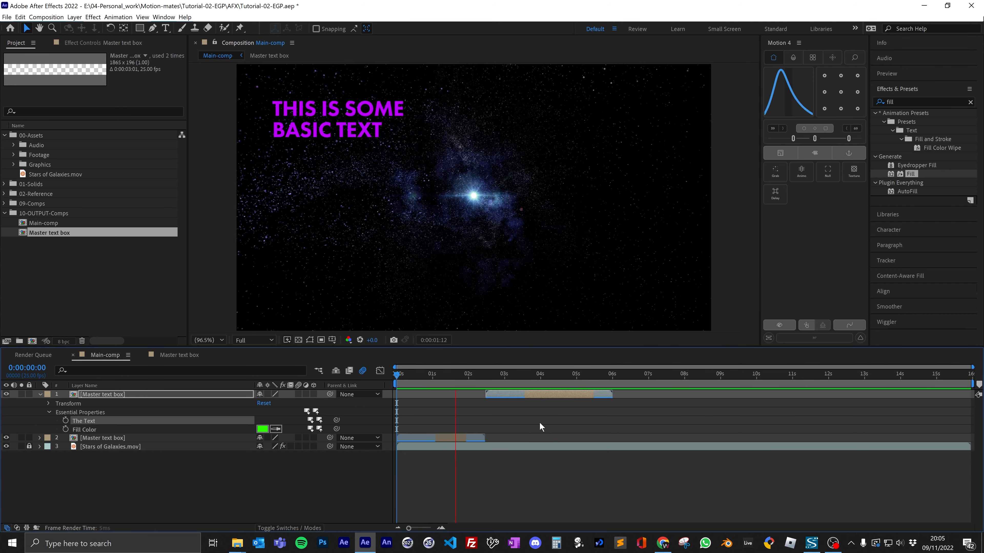
key(space)
scroll(449, 232, down, 1)
drag(534, 377, 559, 376)
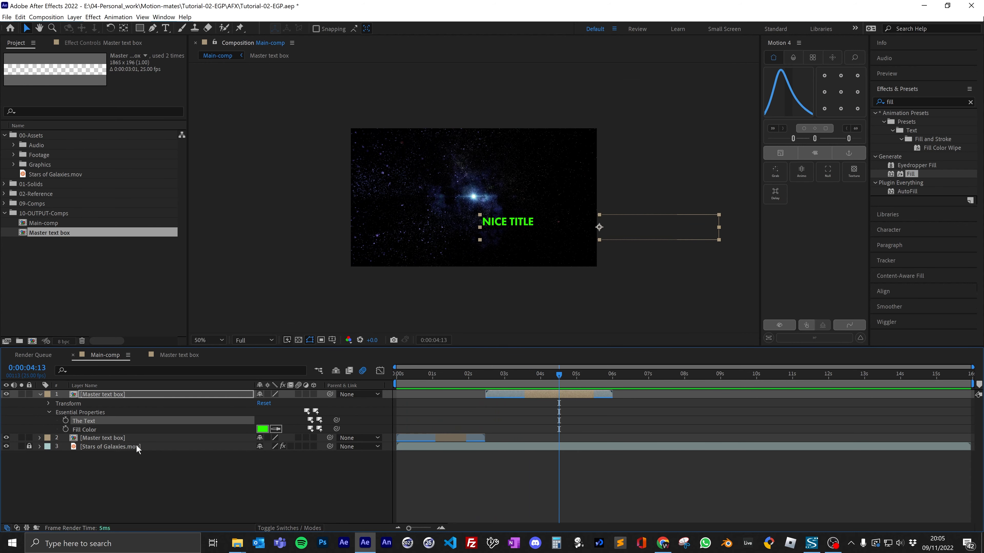
Step: Select the Essential Properties group of the duplicate text box to examine its overridden text and fill color
click(132, 461)
click(113, 412)
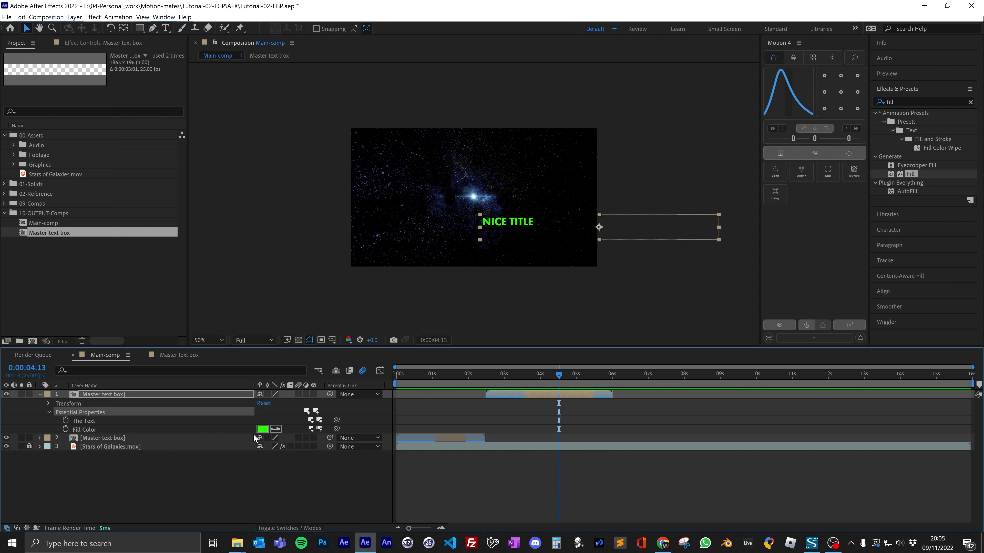
click(128, 464)
click(103, 413)
Step: Expand the original Master text box layer and compare both instances in Main-comp at about 1 and 4 seconds
click(441, 376)
click(454, 436)
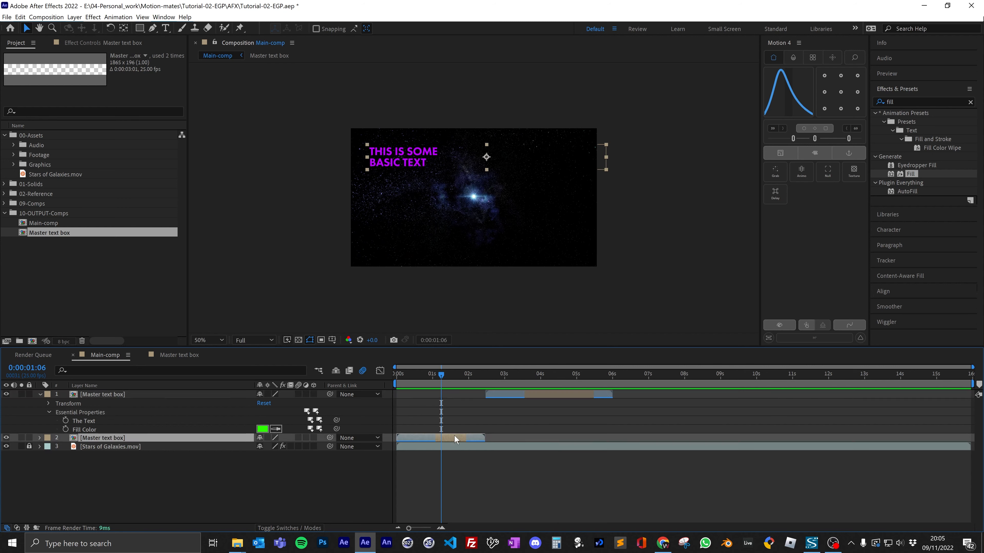
drag(447, 378, 531, 390)
key(ctrl+z)
click(40, 438)
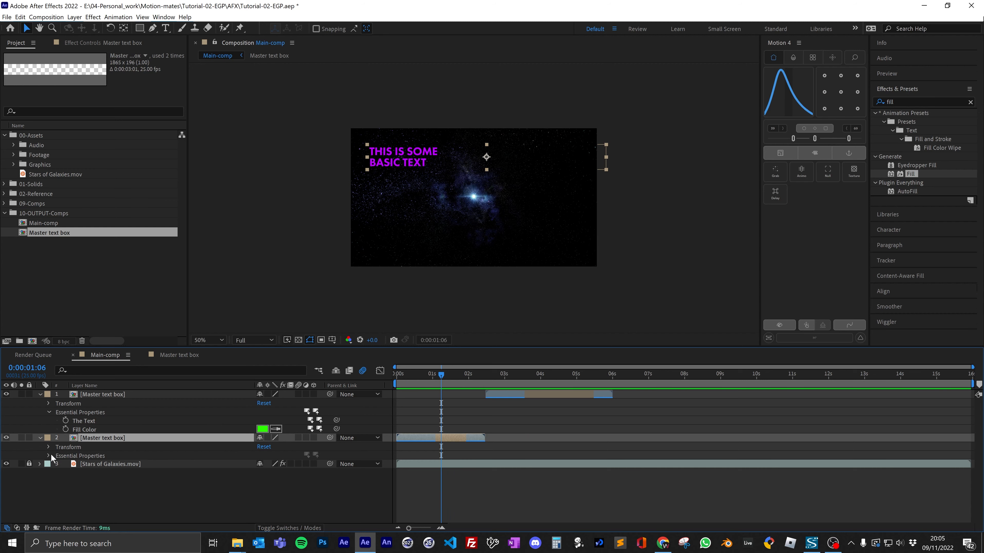
click(418, 415)
drag(442, 374, 553, 381)
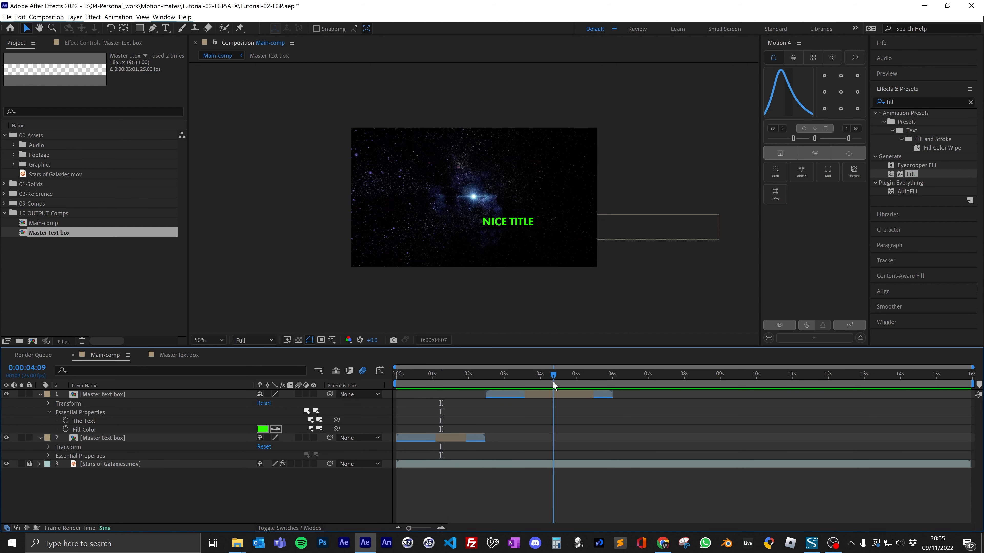